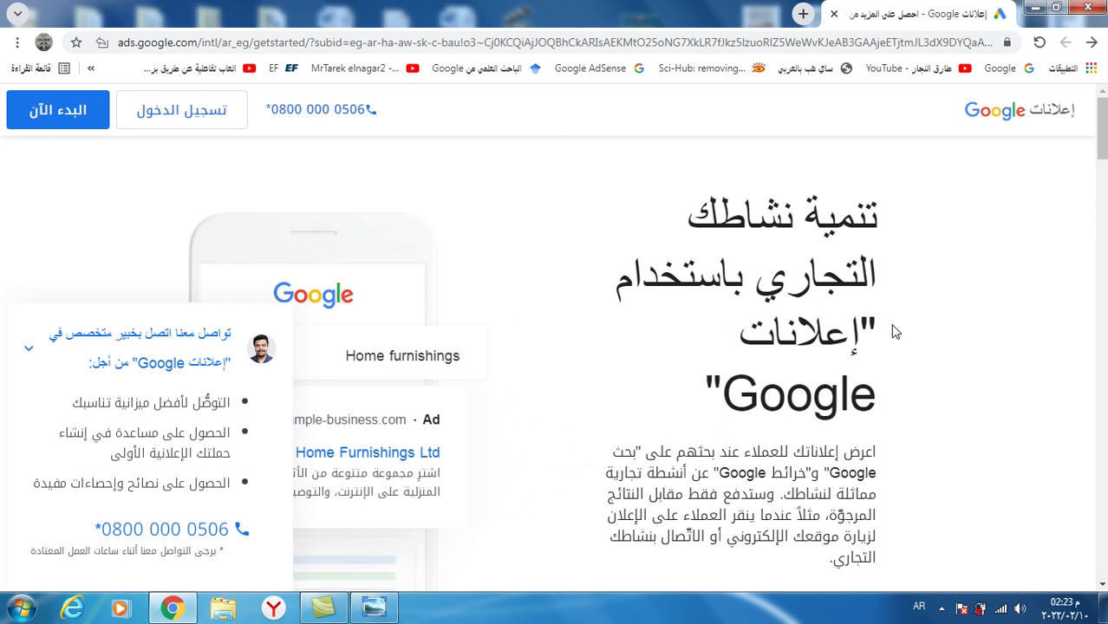
Look through the Google Ads landing page and start the sign-up with البدء الآن.
scroll(895, 332, down, 3)
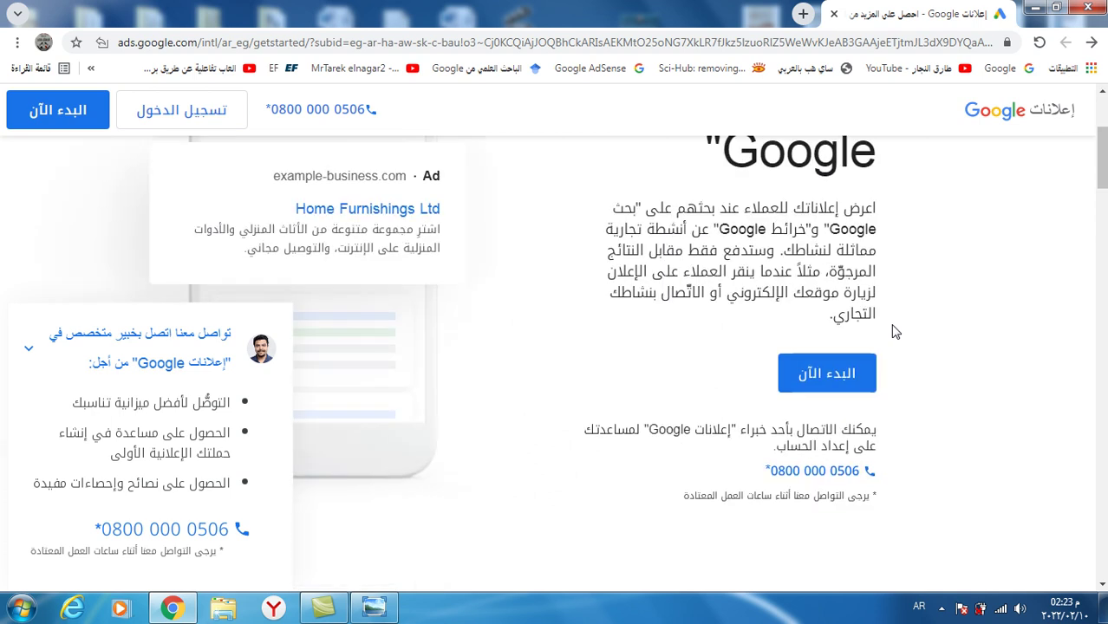
scroll(895, 329, down, 4)
scroll(902, 398, down, 2)
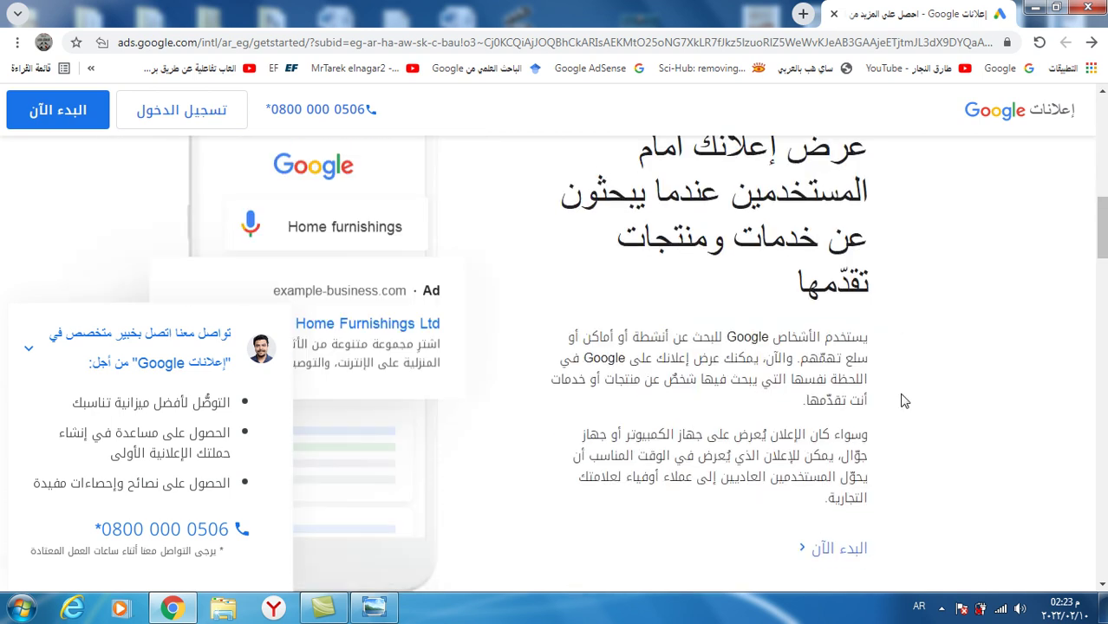
scroll(903, 400, down, 6)
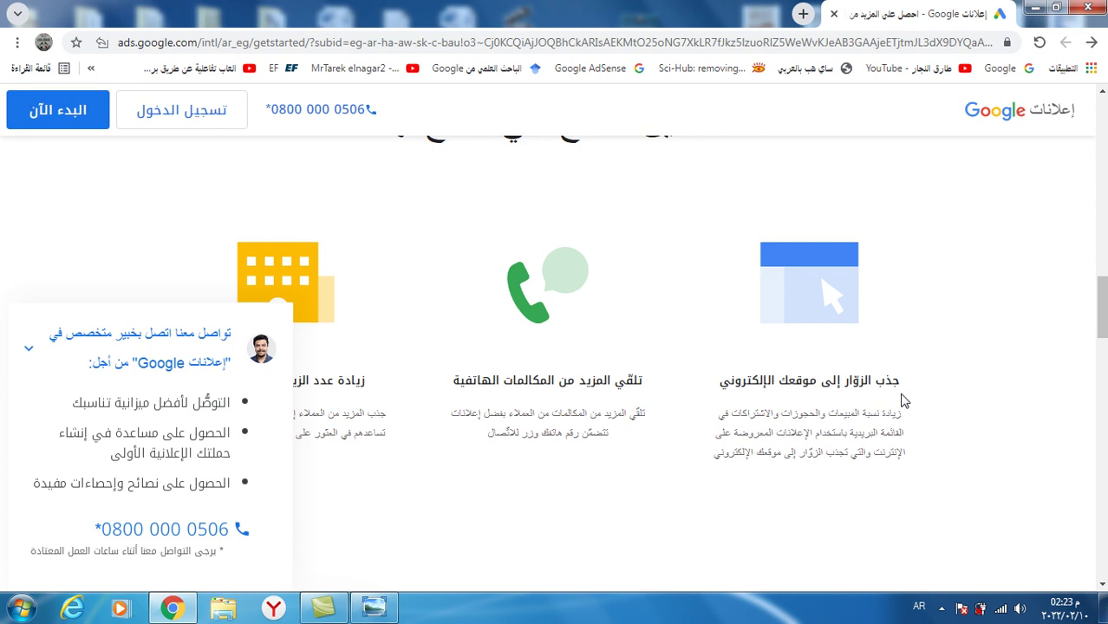
scroll(903, 401, up, 8)
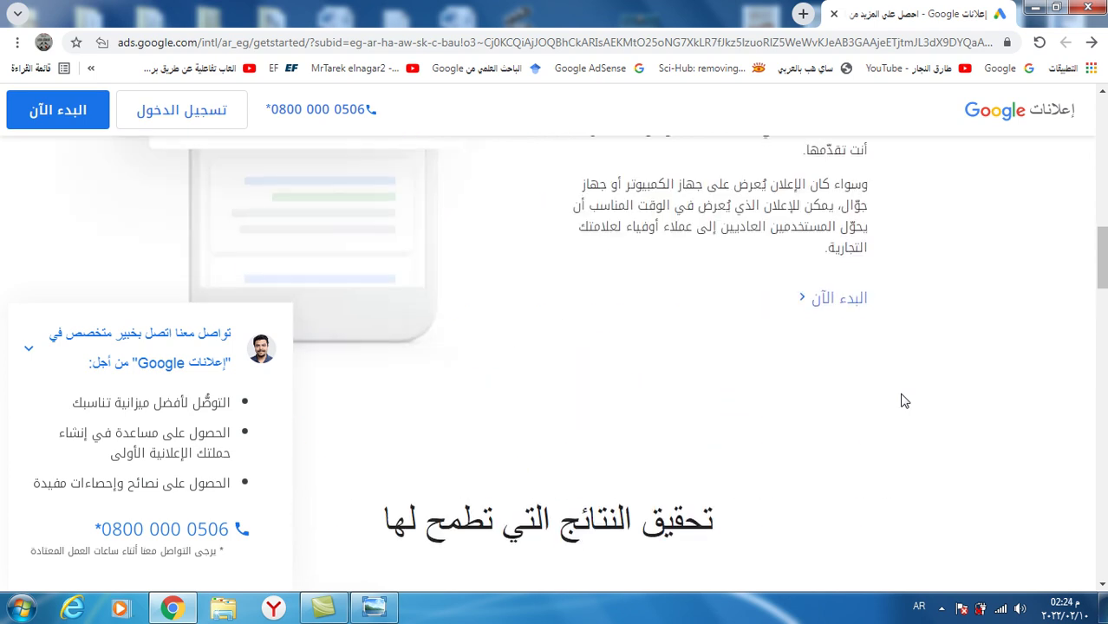
scroll(903, 400, up, 3)
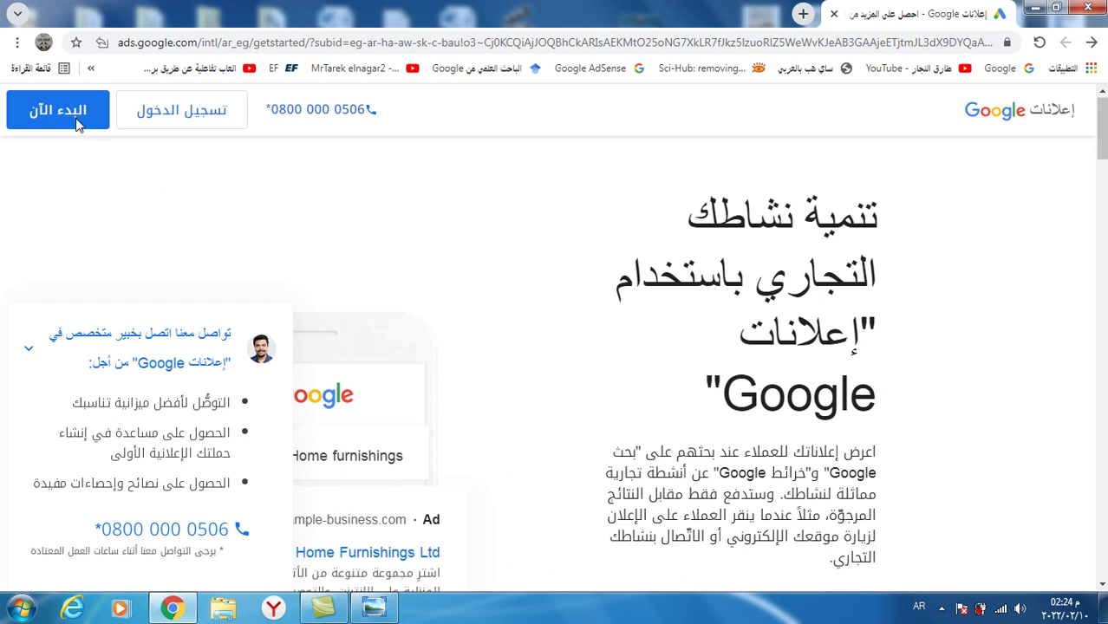
scroll(842, 346, down, 4)
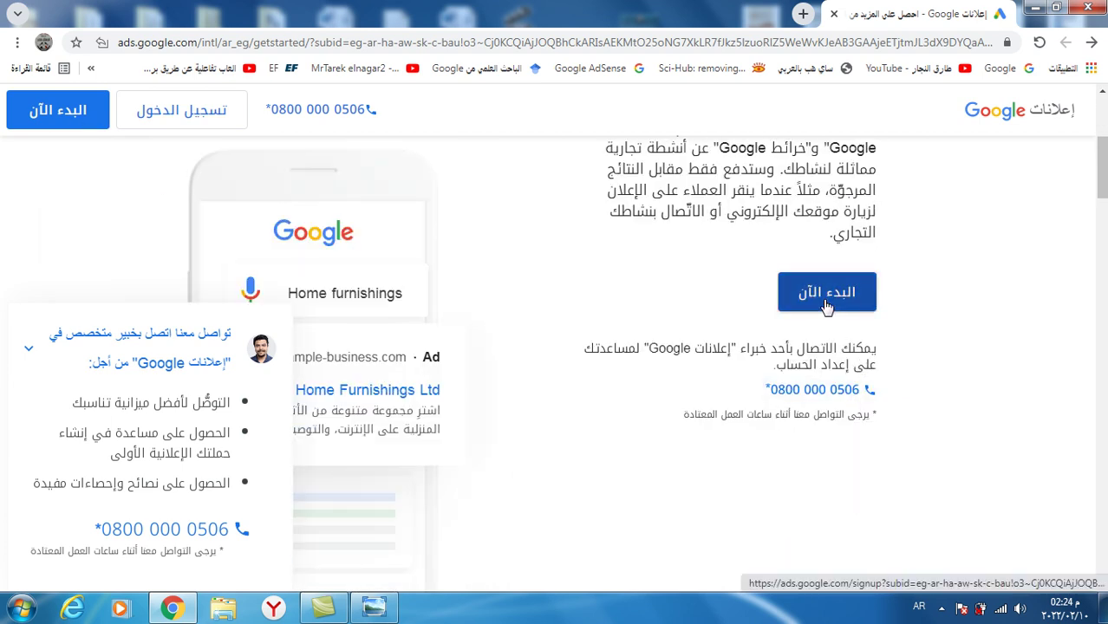
click(826, 306)
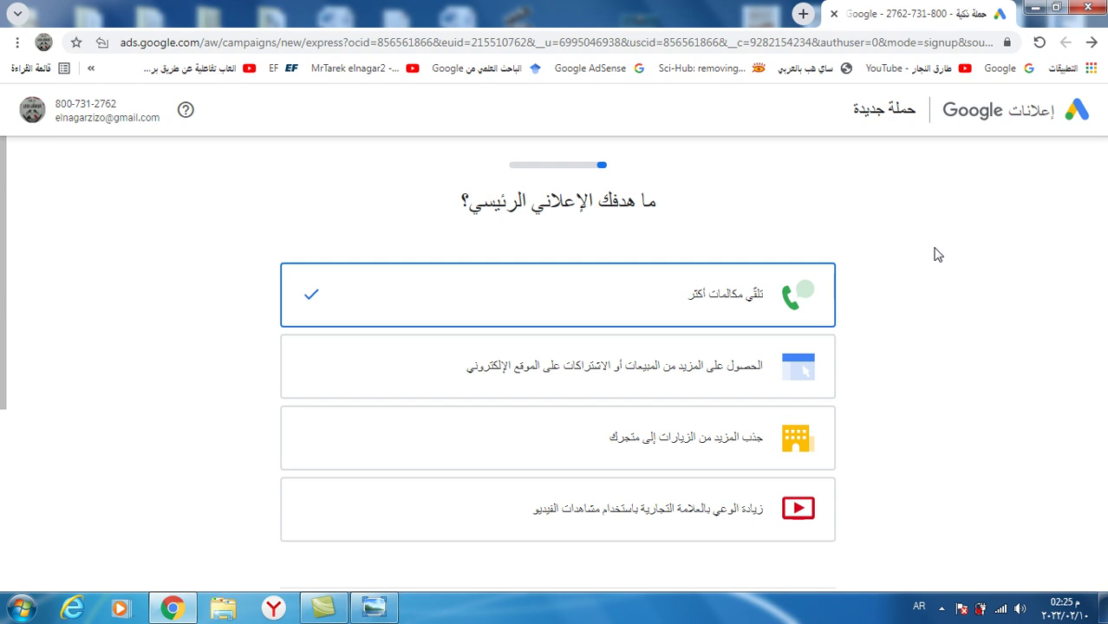
Leave the simplified campaign setup by switching to expert mode (التبديل إلى الوضع المختص).
scroll(937, 254, down, 1)
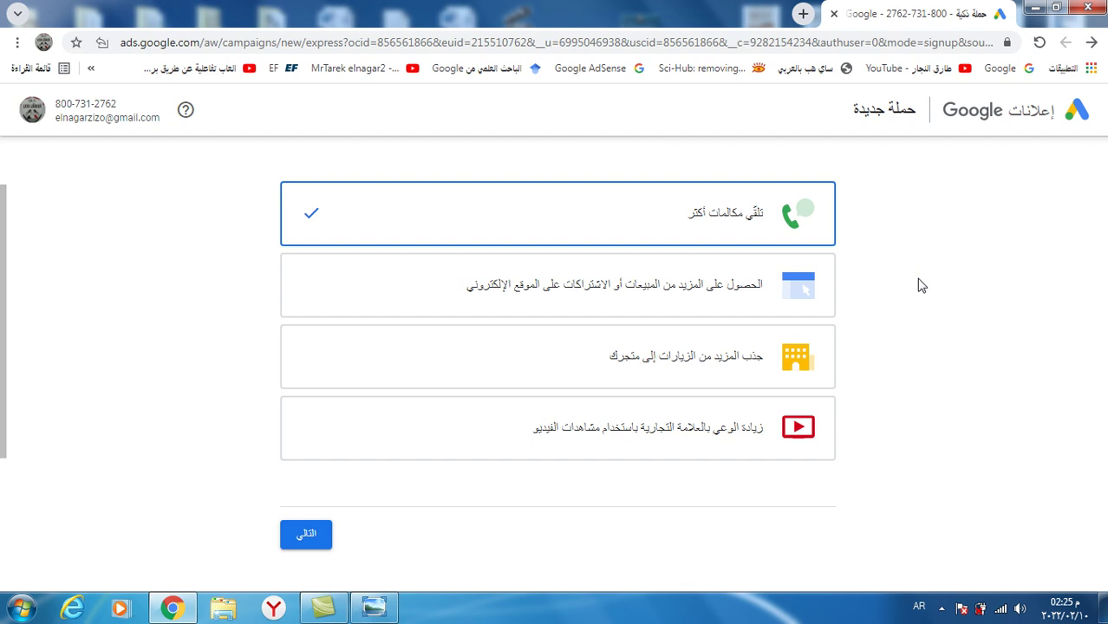
scroll(921, 291, down, 2)
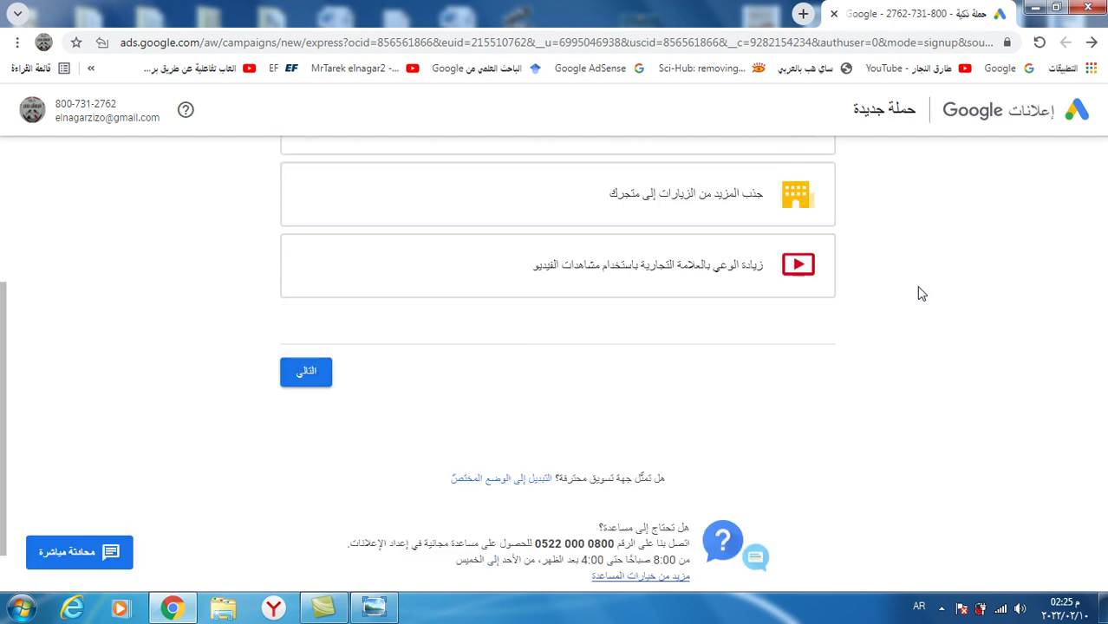
scroll(921, 294, down, 1)
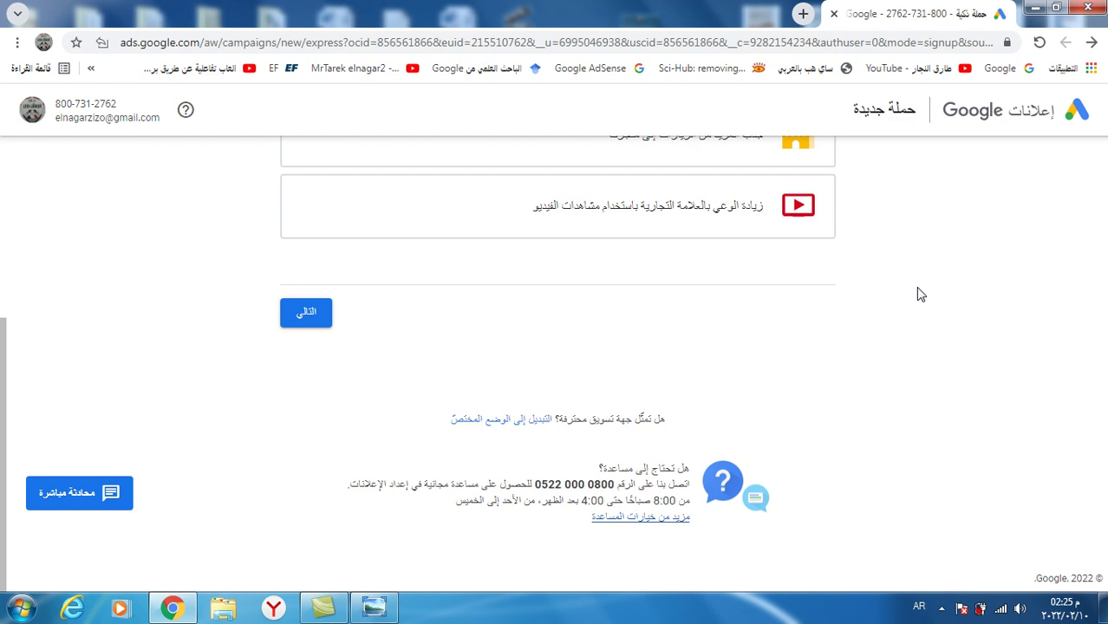
click(499, 426)
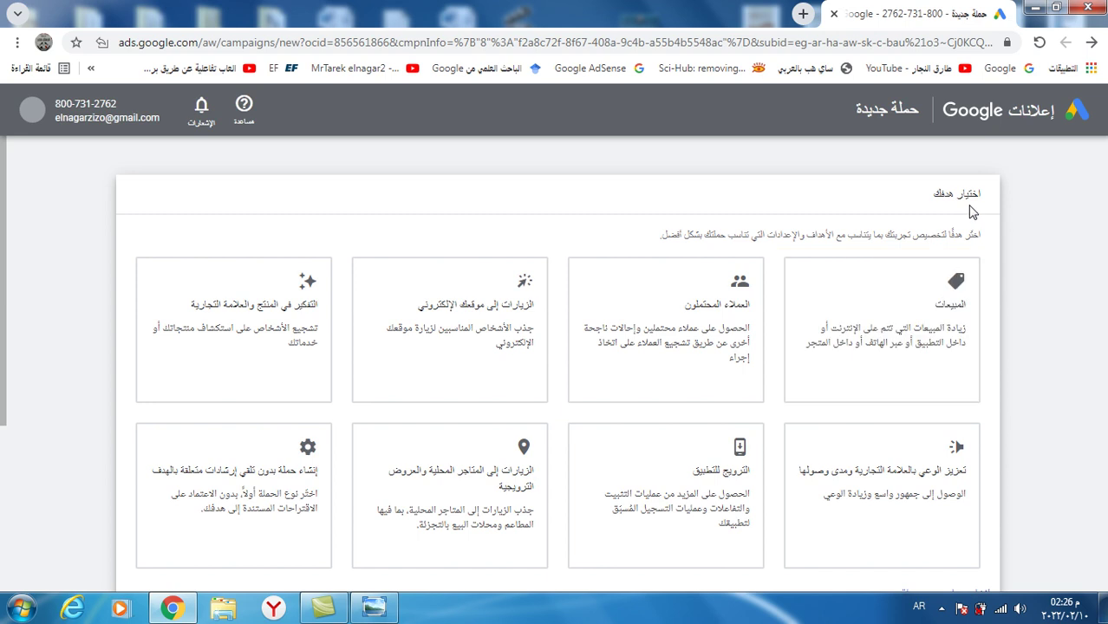
Choose to create the campaign without goal guidance (إنشاء حملة بدون تلقي إرشادات متعلقة بالهدف).
scroll(968, 237, down, 2)
scroll(993, 348, up, 2)
click(598, 327)
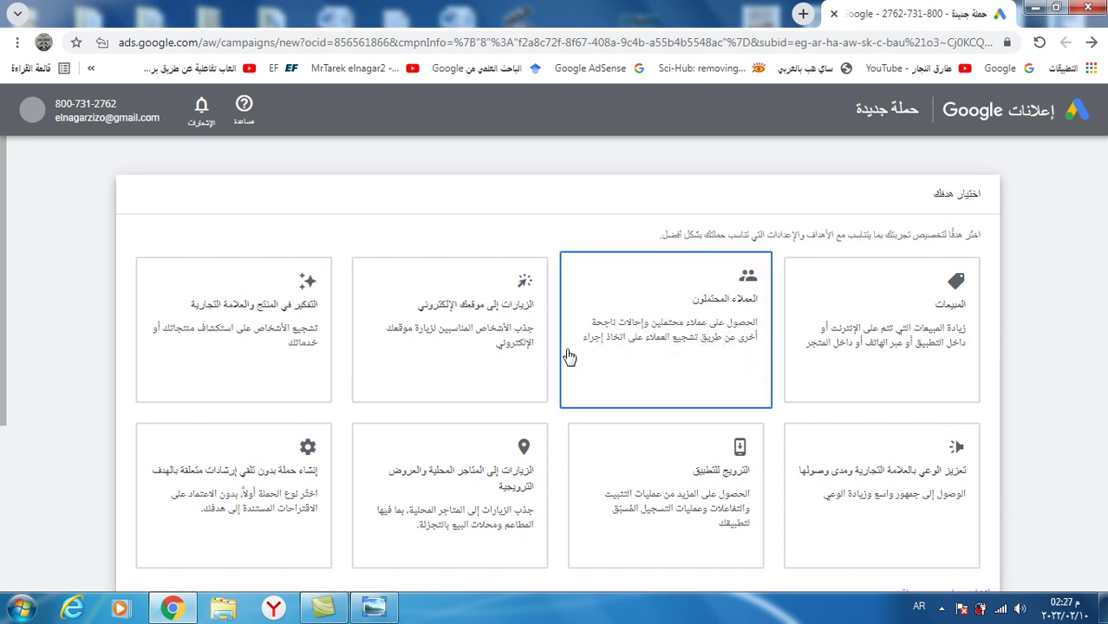
scroll(456, 384, down, 1)
click(271, 470)
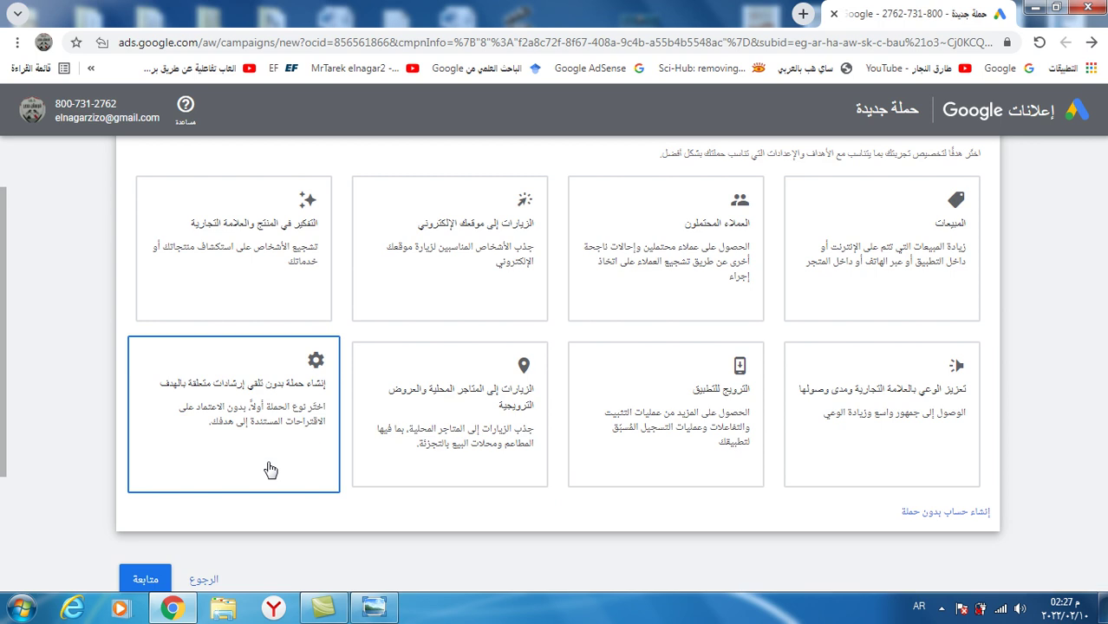
click(737, 272)
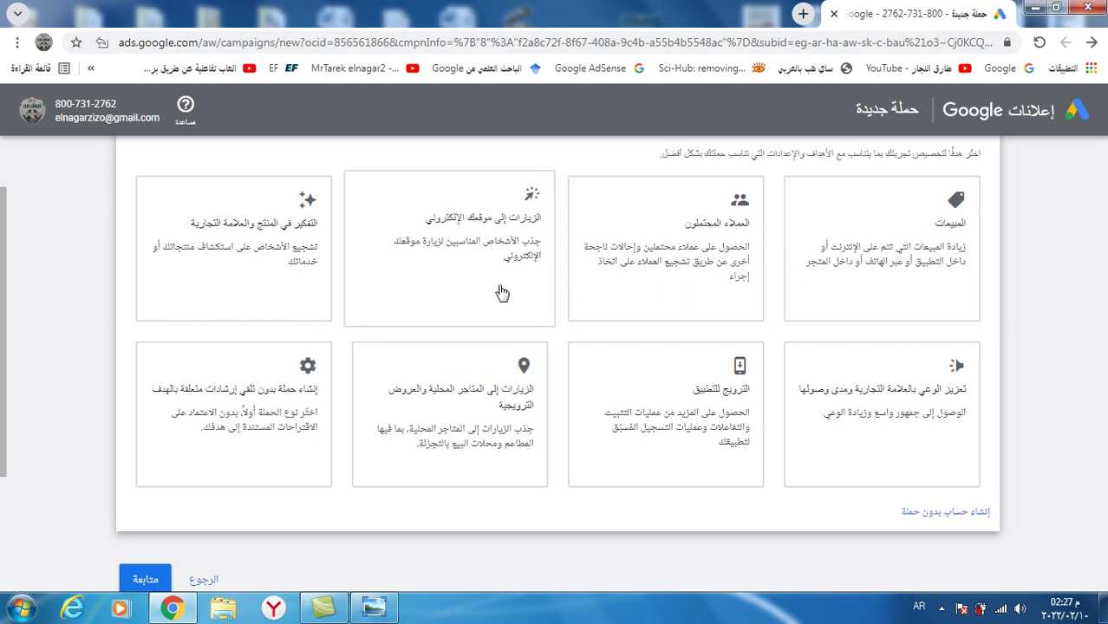
click(280, 423)
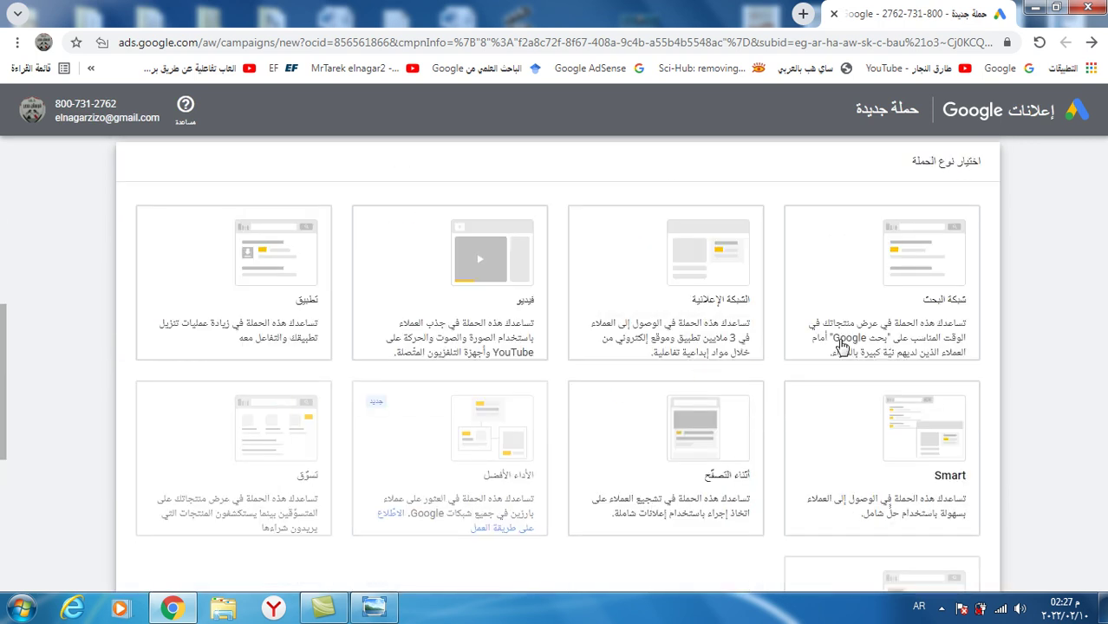
Choose the Search campaign type (شبكة البحث) and continue to the campaign settings without selecting any desired results.
click(982, 309)
click(984, 319)
click(978, 335)
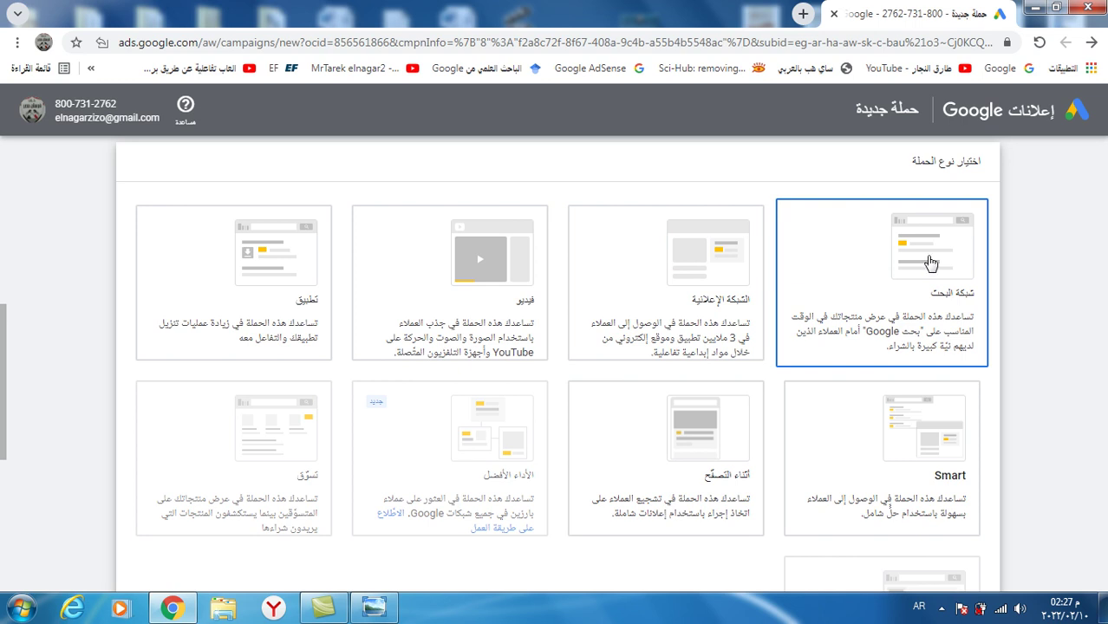
click(706, 312)
scroll(1010, 325, down, 6)
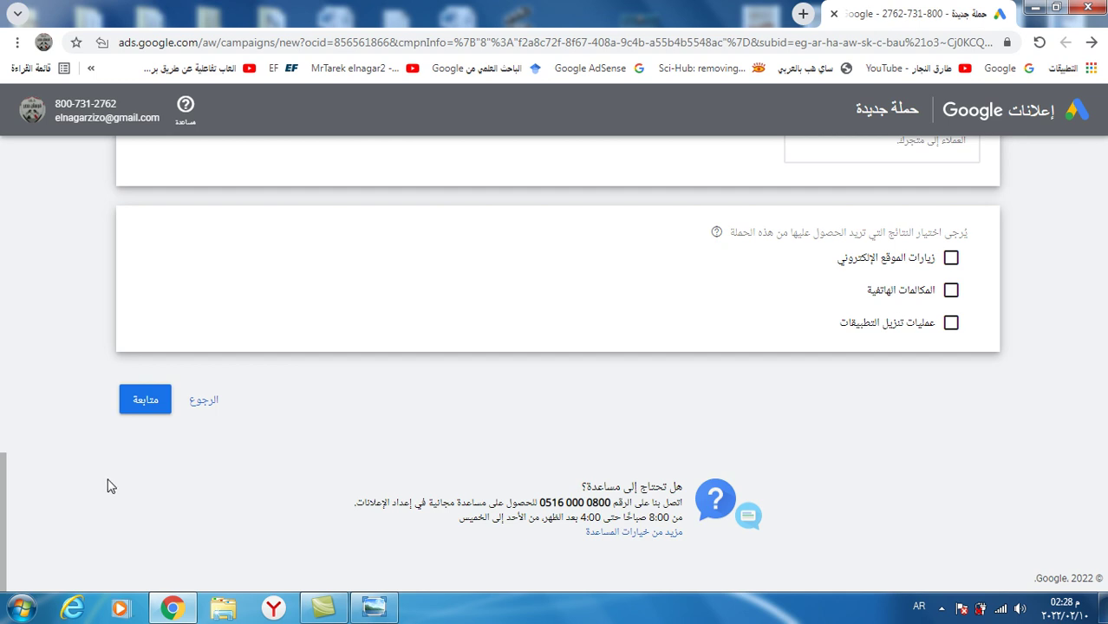
click(146, 404)
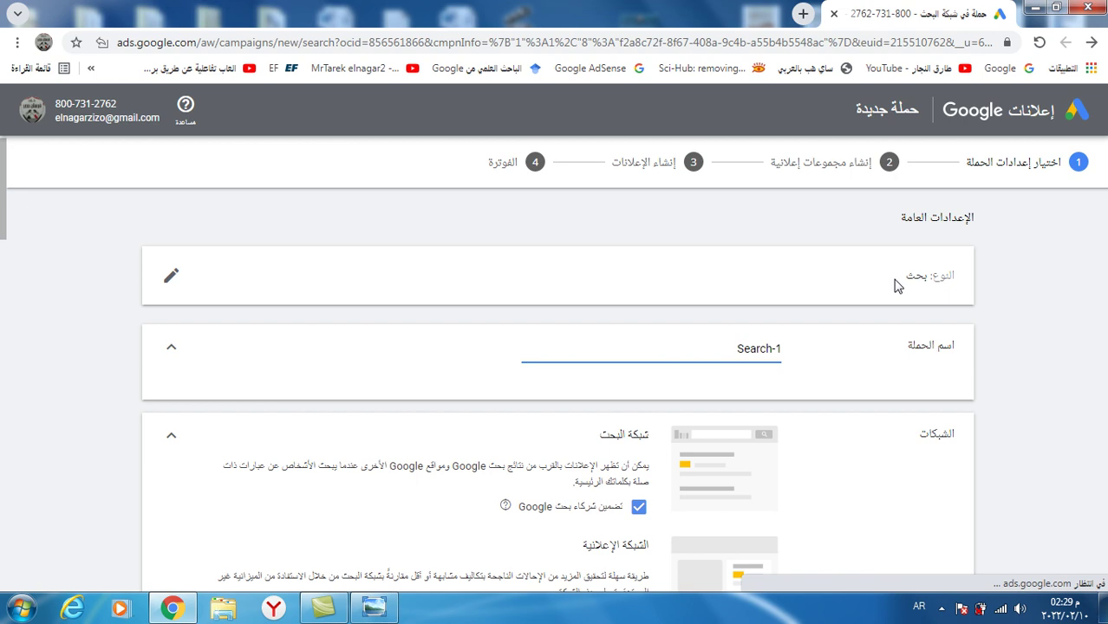
Rename the campaign as حملة رمضان.
click(750, 347)
key(End)
key(shift+Left)
key(shift+Left)
key(shift+Home)
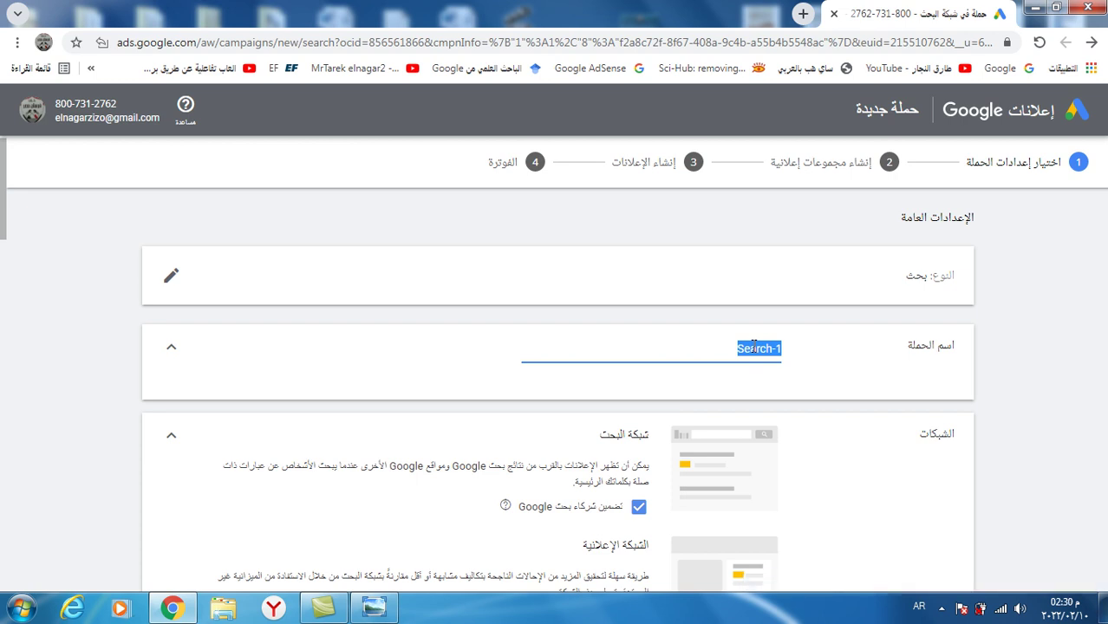
text(حملة بح)
text(ان)
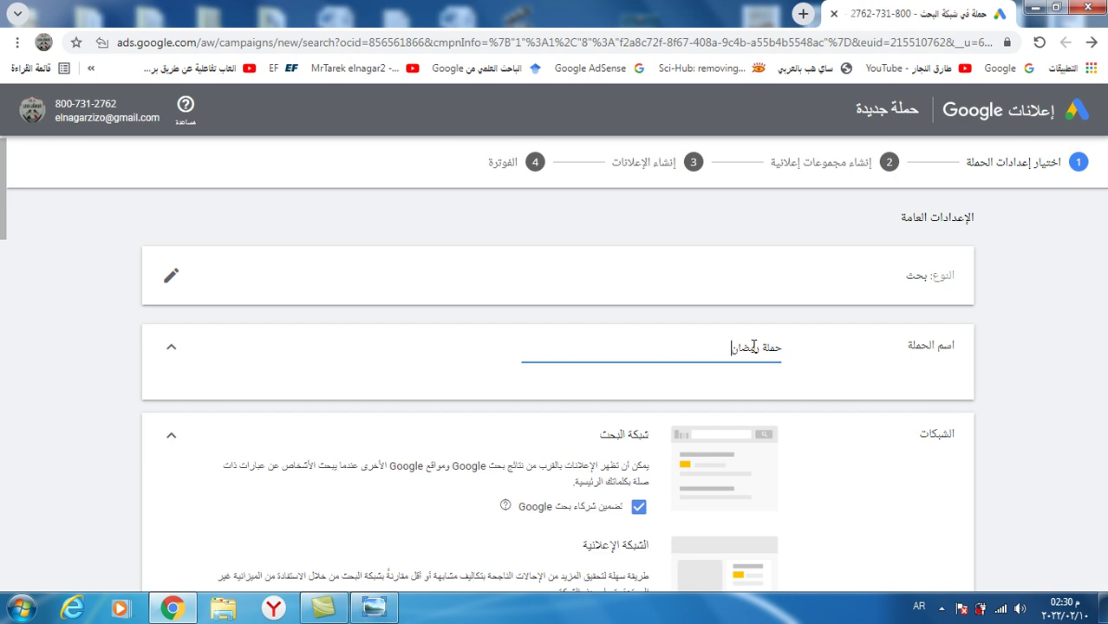
Exclude both the Google search partners and the Google Display Network from the campaign's networks.
scroll(815, 390, down, 1)
scroll(824, 374, down, 1)
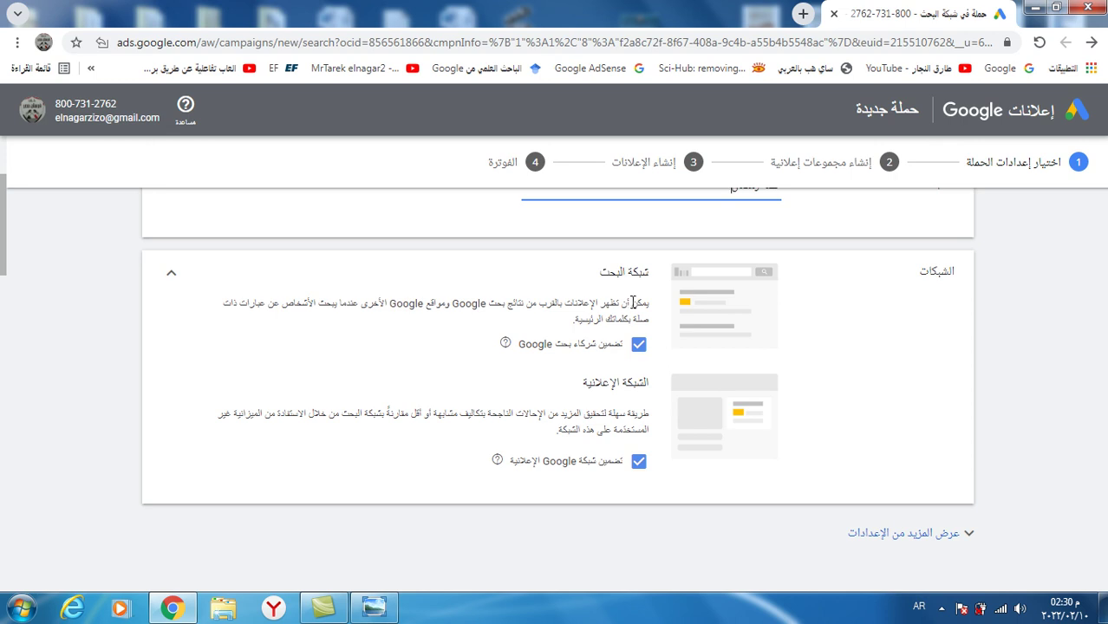
click(640, 346)
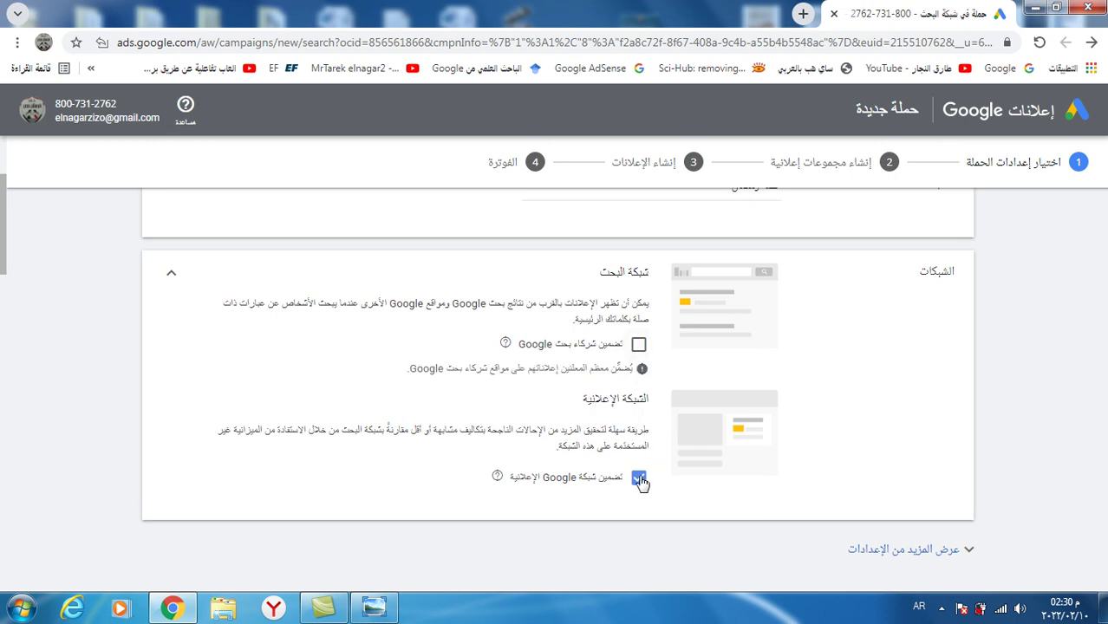
click(639, 479)
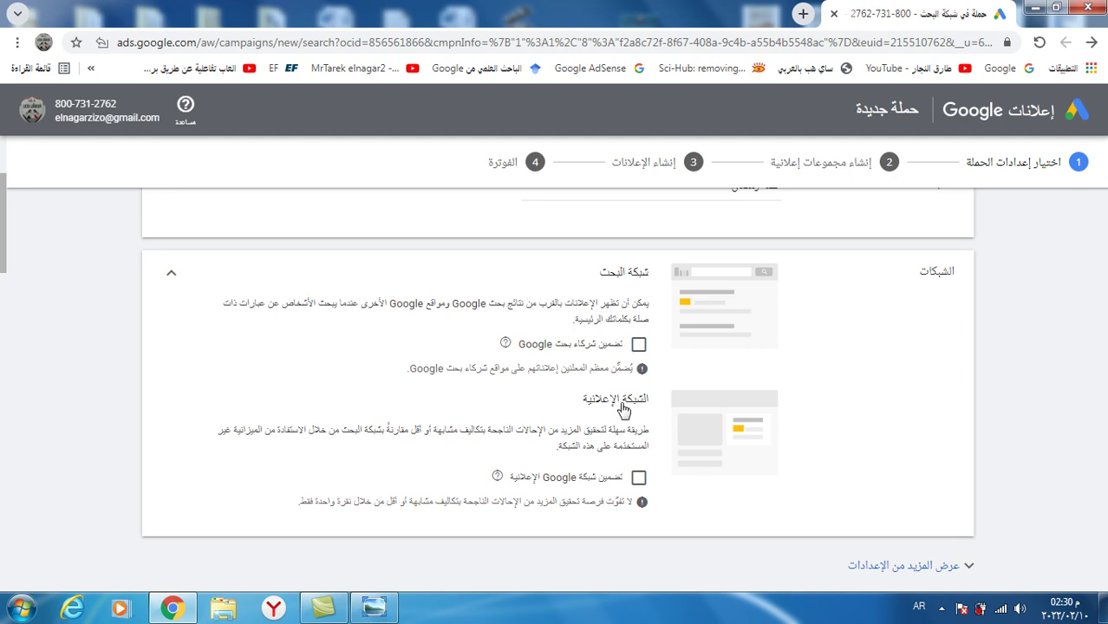
Switch location targeting to a custom location and target the governorate كفر الشيخ, مصر.
scroll(620, 402, down, 3)
scroll(620, 410, down, 1)
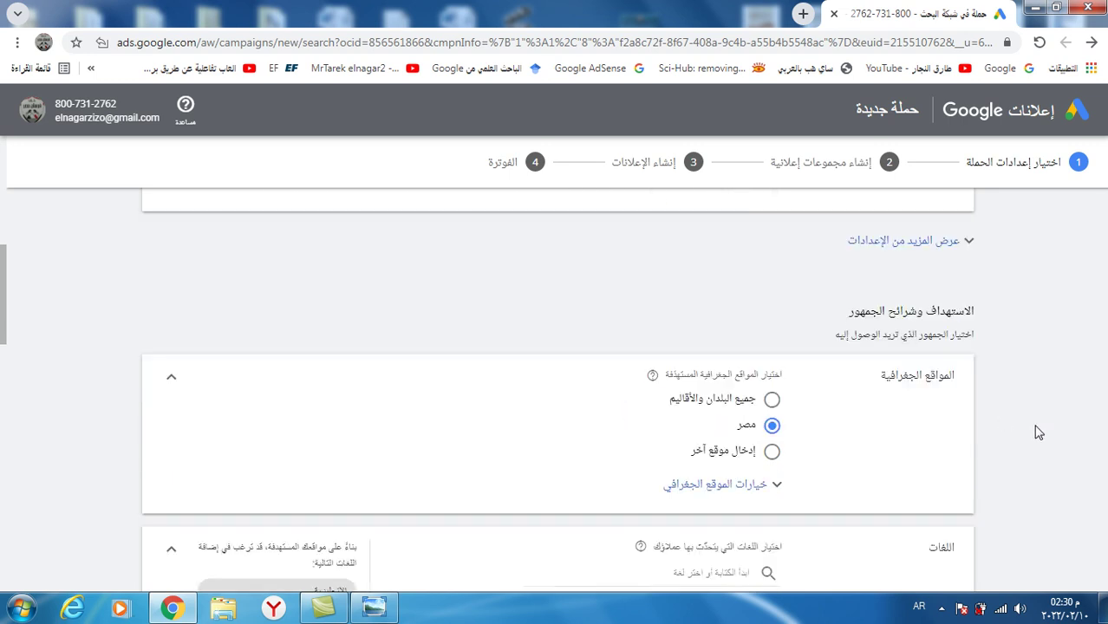
scroll(1012, 386, down, 1)
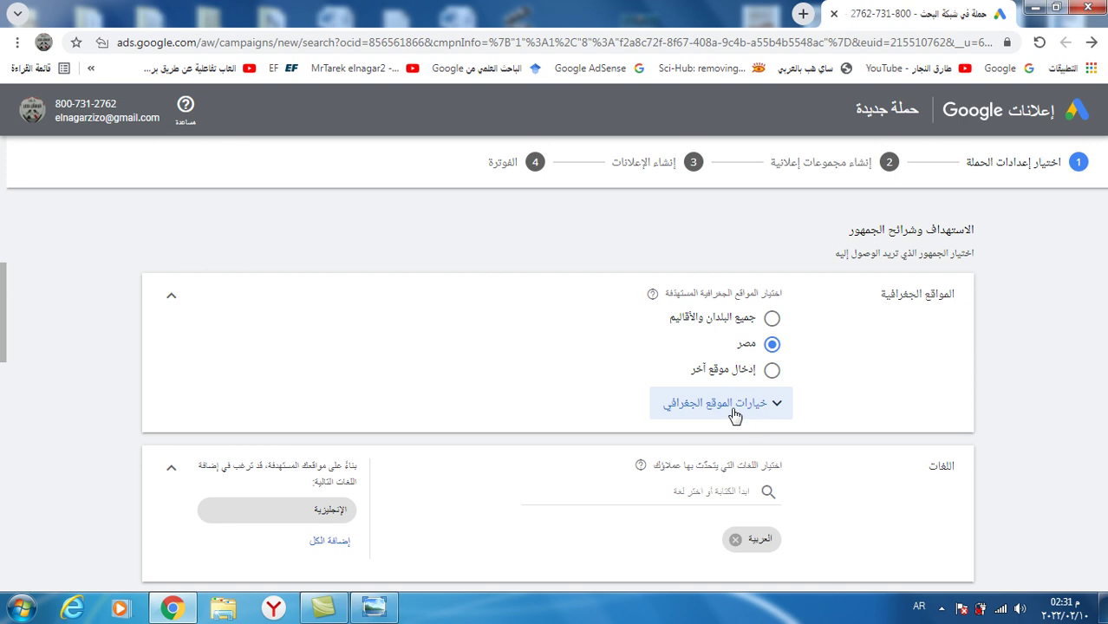
click(772, 370)
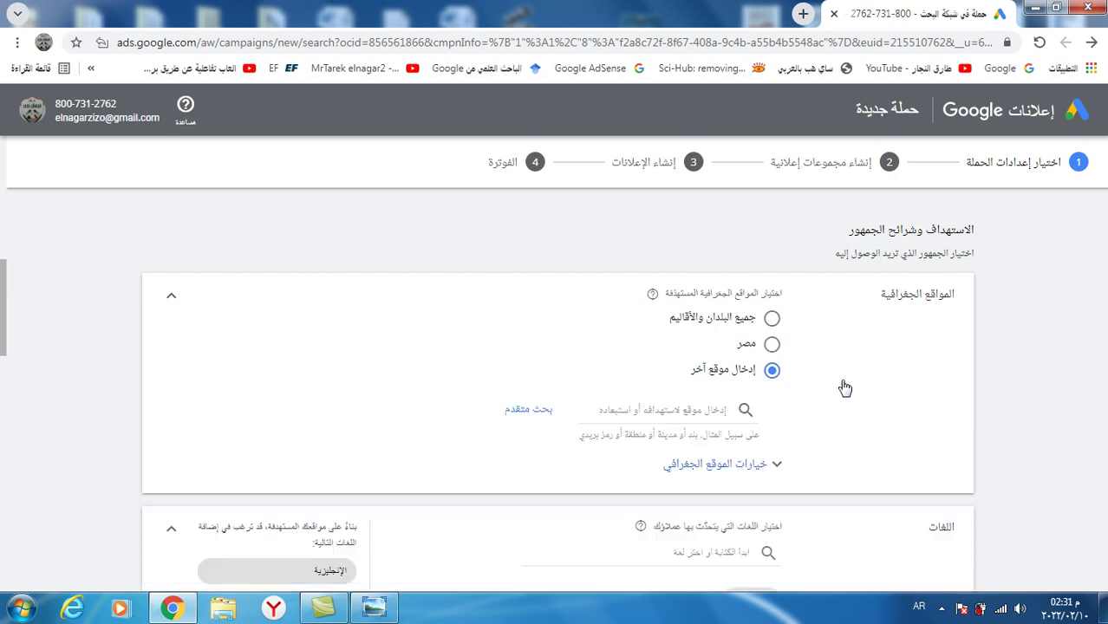
click(685, 406)
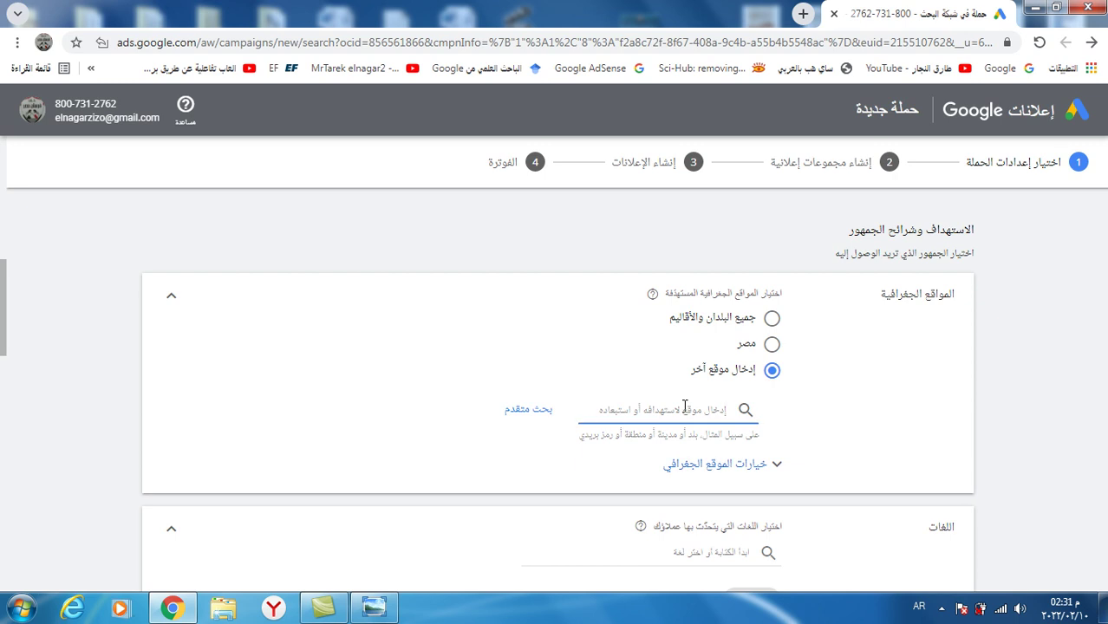
text(كفر)
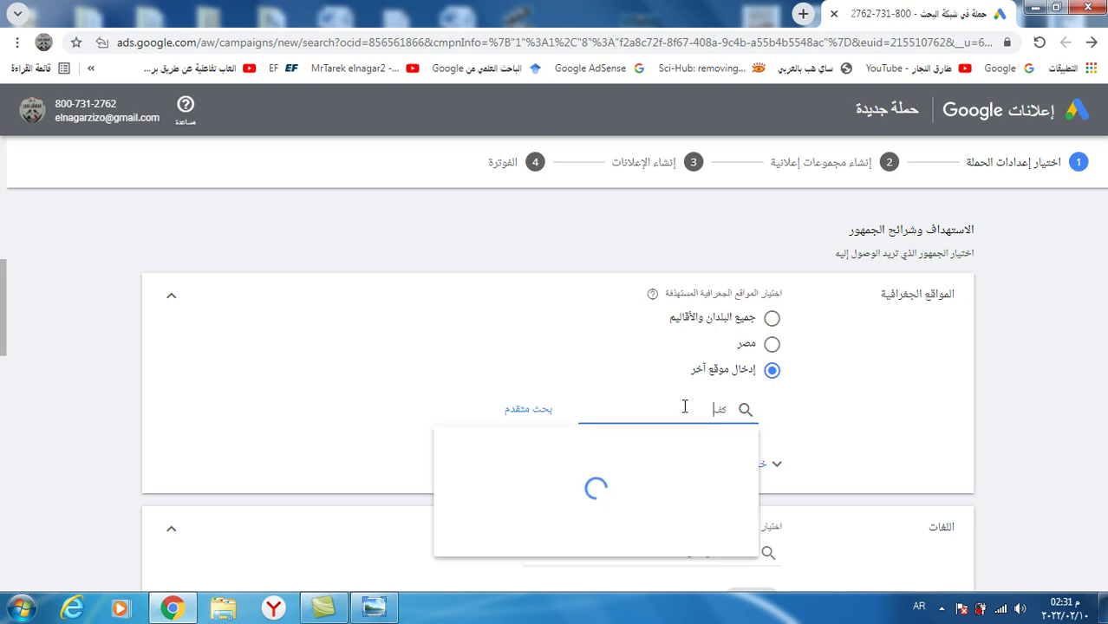
text( الشي)
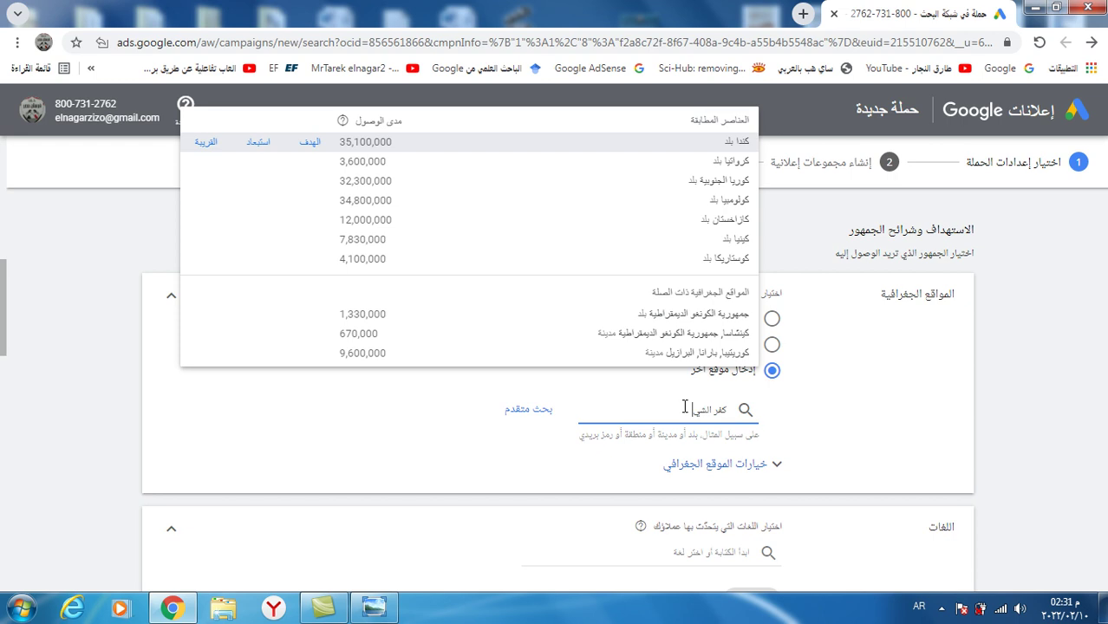
text(خ)
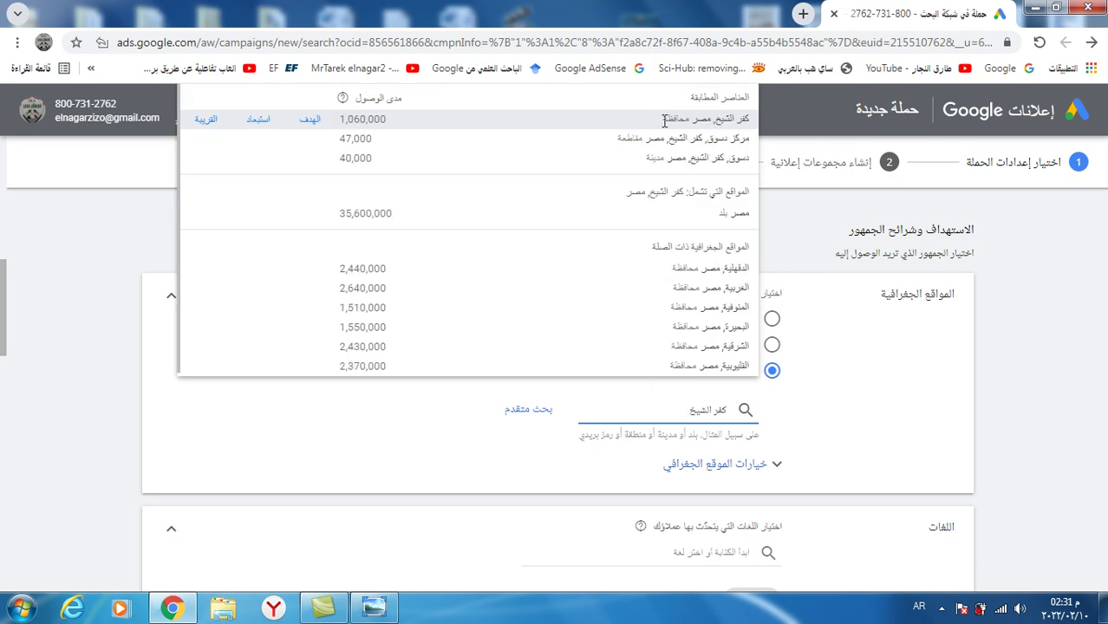
click(308, 126)
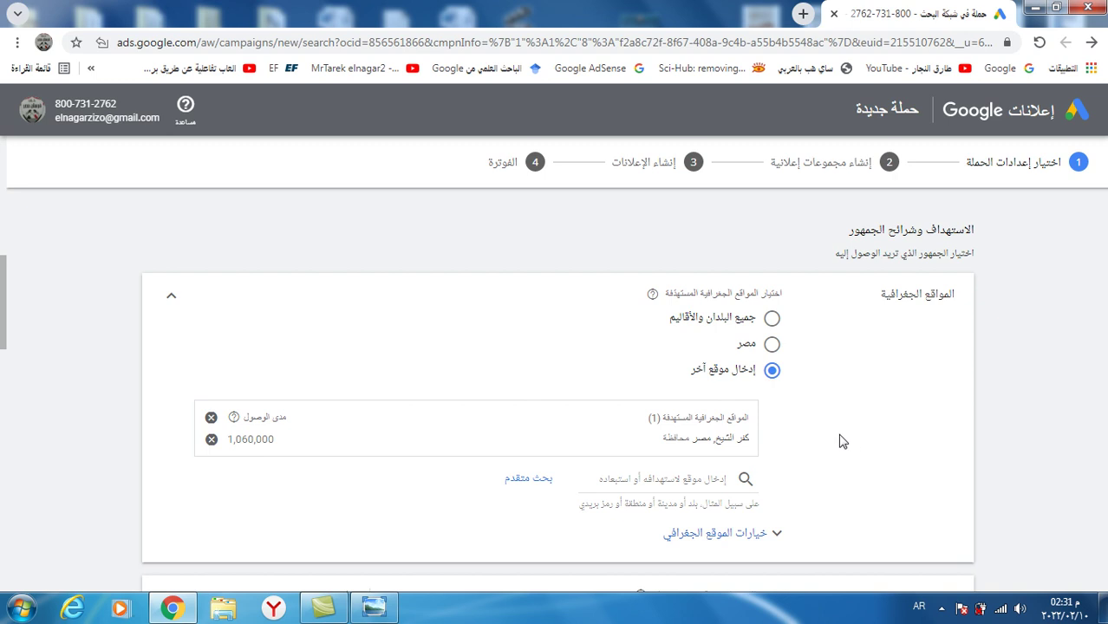
Add the governorate البحيرة, مصر as another targeted location for the campaign.
scroll(823, 442, down, 2)
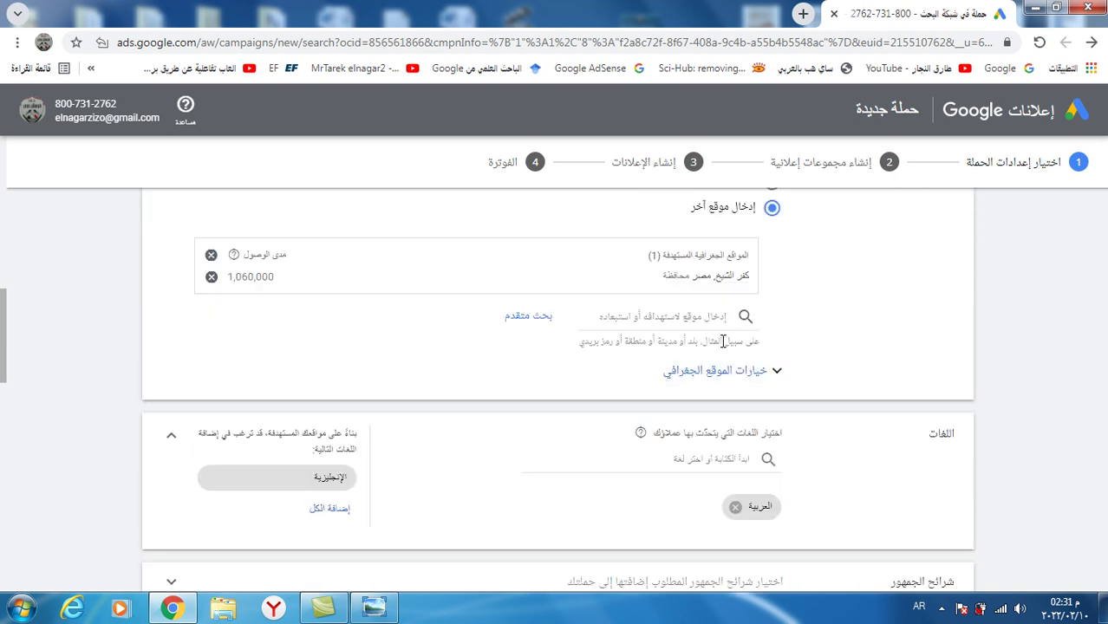
click(703, 316)
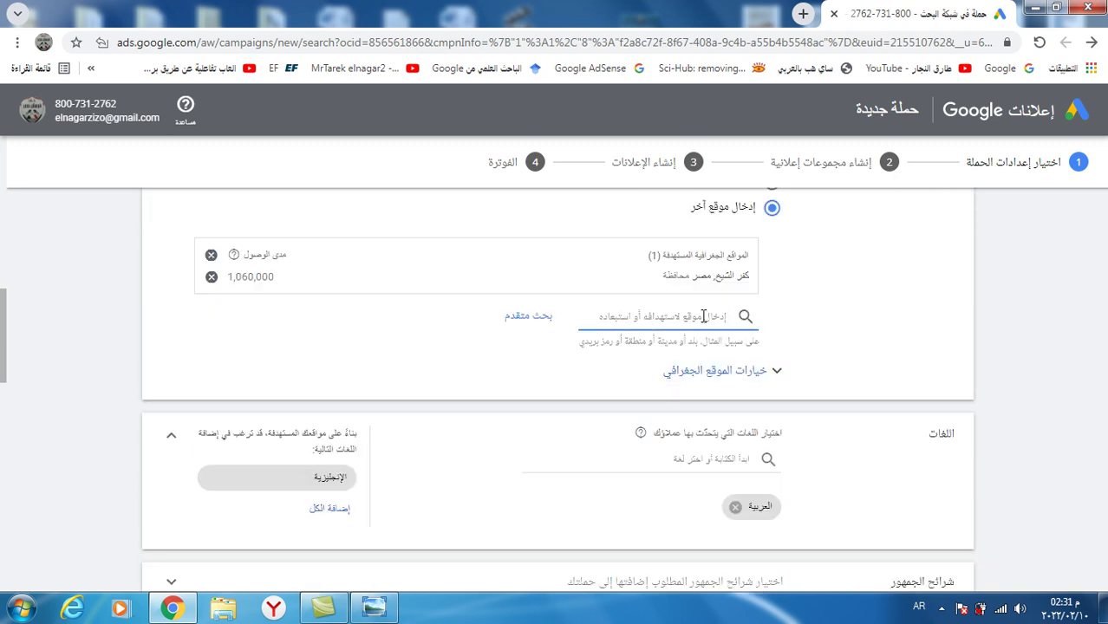
text(البح)
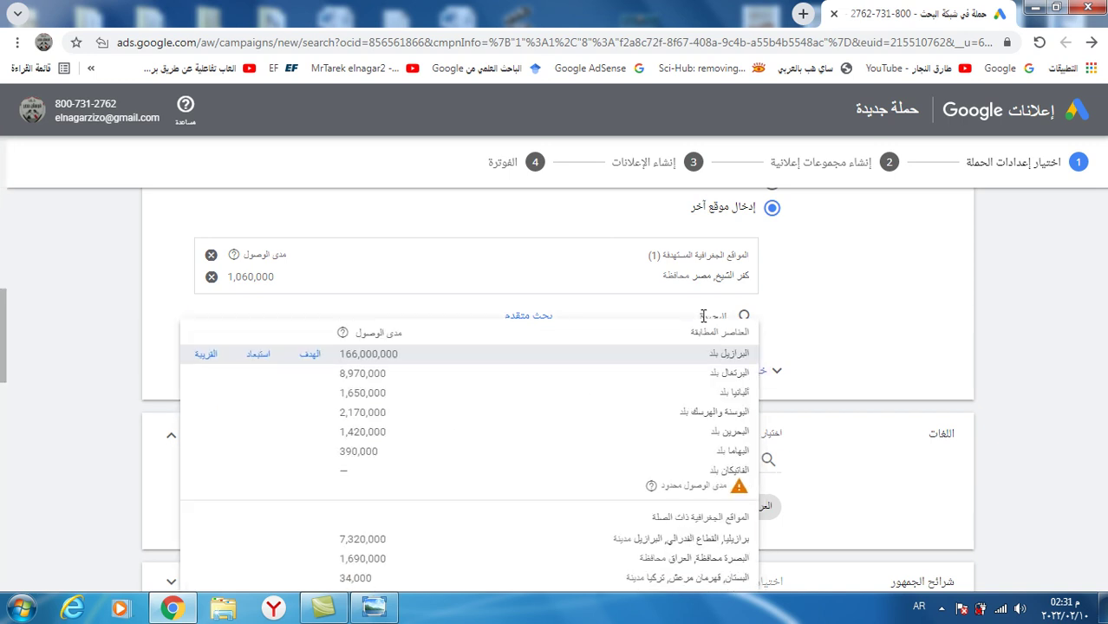
text(يرة)
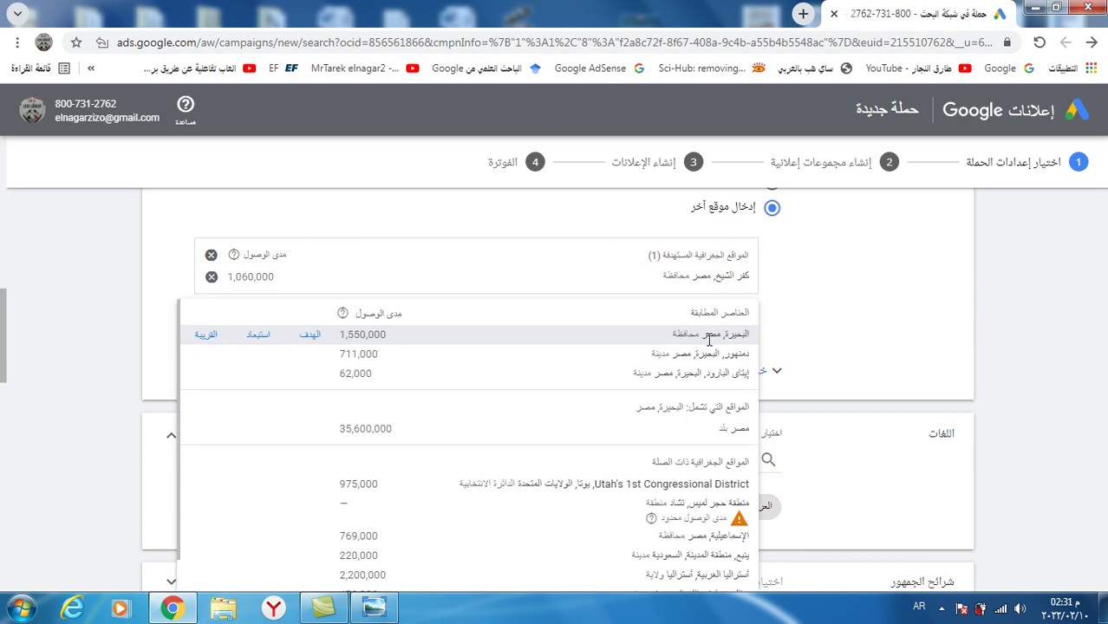
click(309, 335)
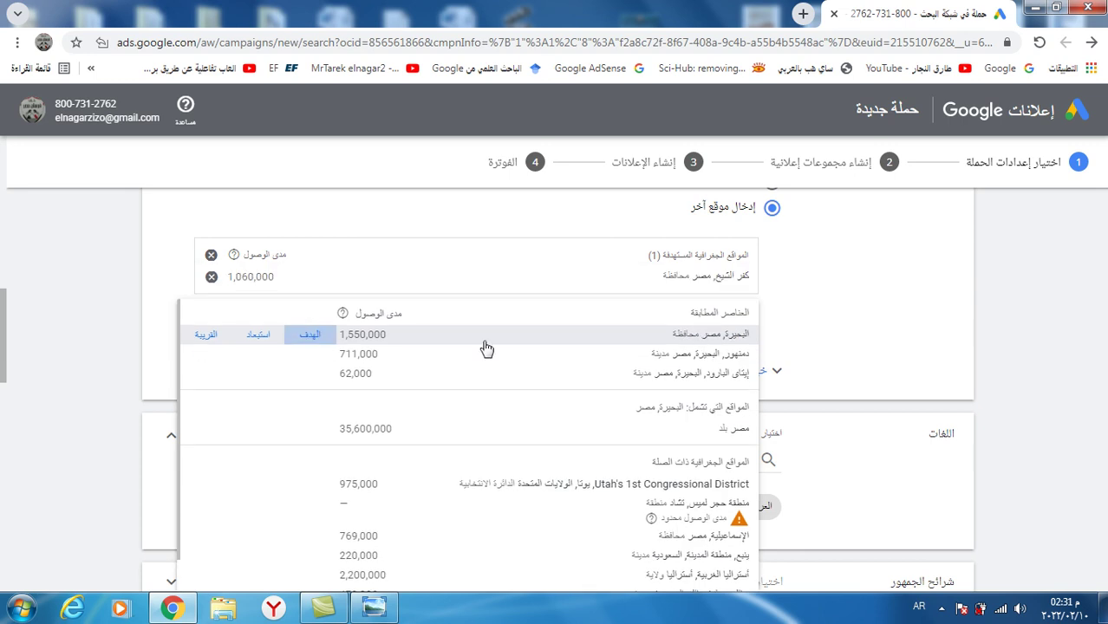
click(486, 347)
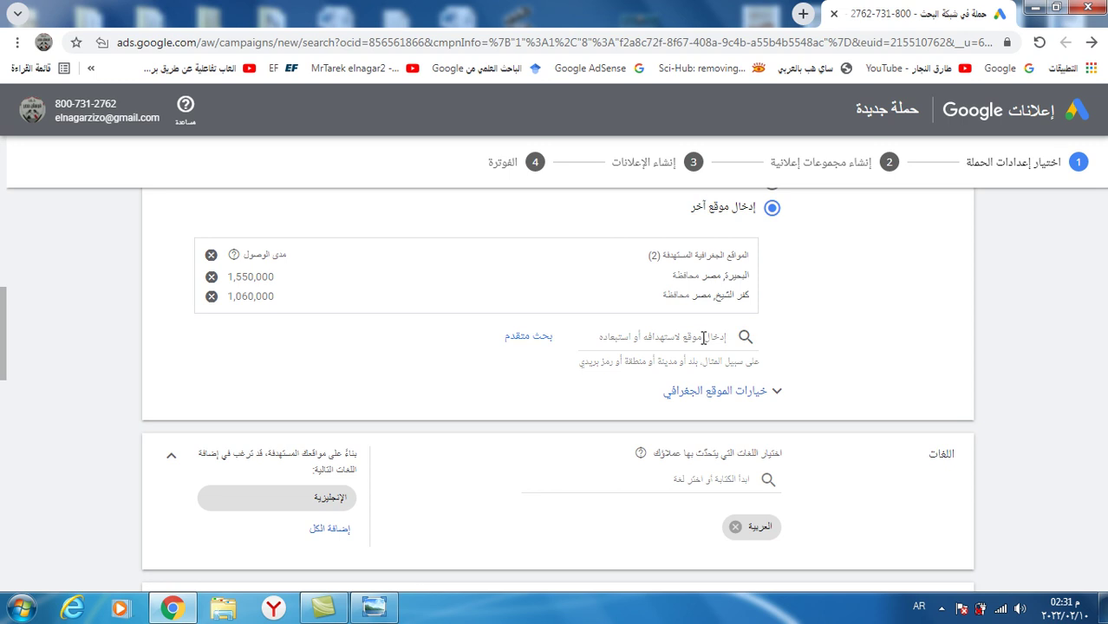
Add English (الإنجليزية) to the campaign's languages alongside Arabic.
scroll(797, 366, down, 2)
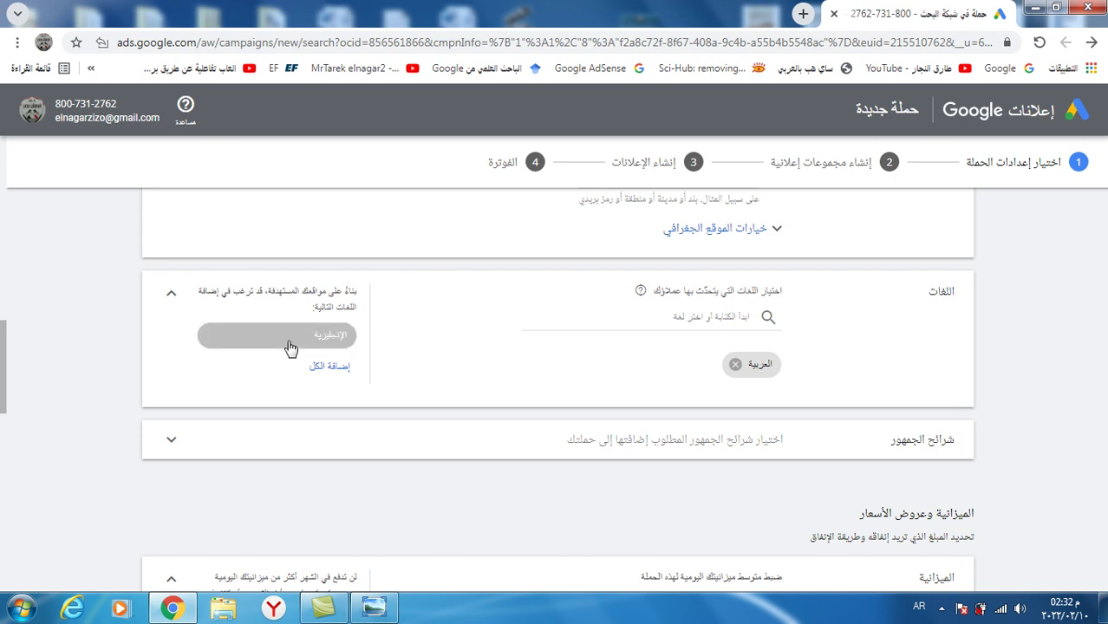
click(700, 317)
scroll(698, 410, down, 3)
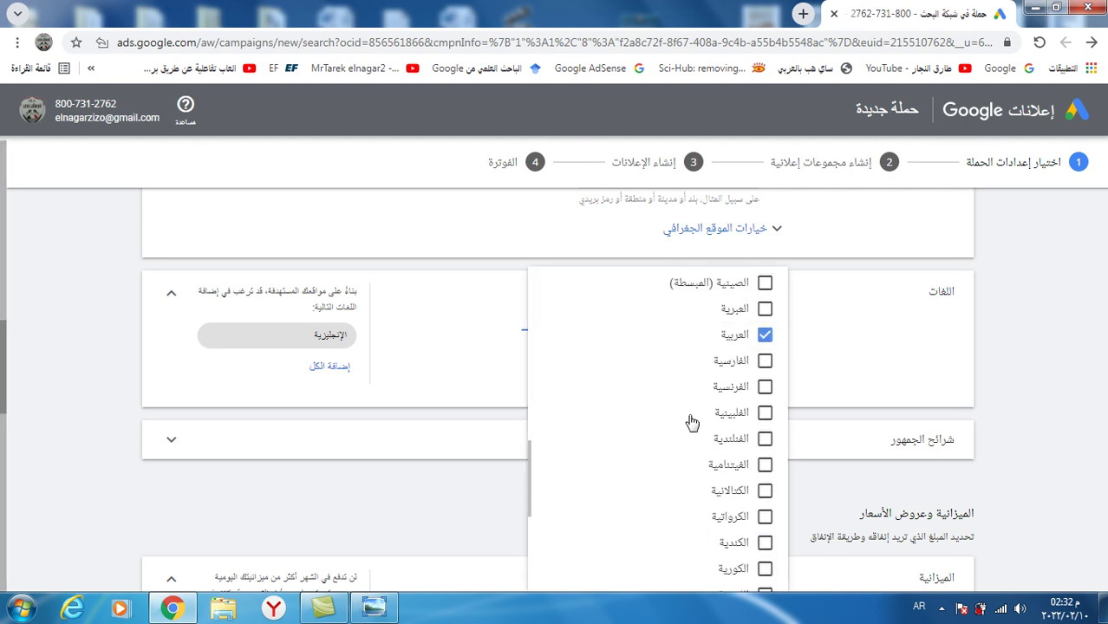
scroll(694, 421, down, 3)
scroll(691, 423, down, 2)
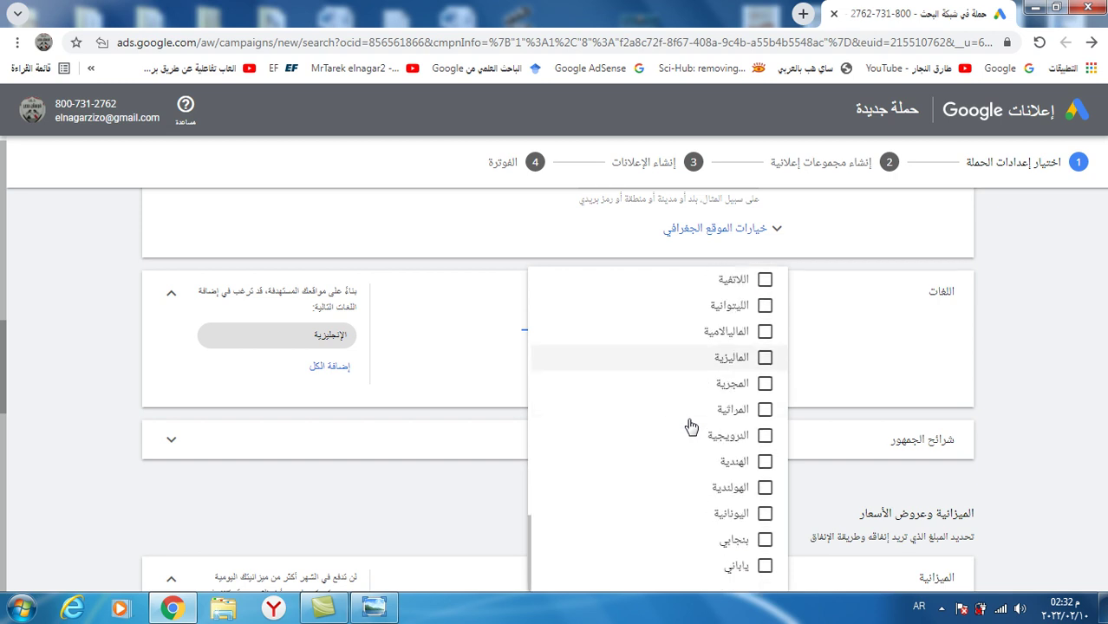
scroll(689, 426, up, 3)
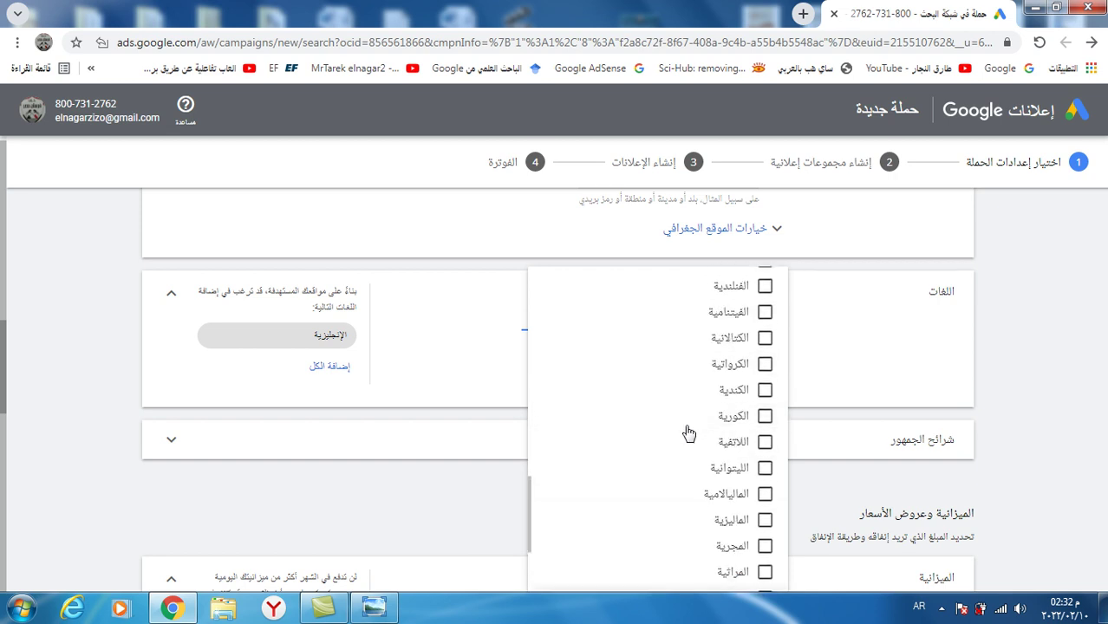
scroll(688, 432, up, 2)
scroll(687, 431, up, 2)
scroll(687, 431, up, 4)
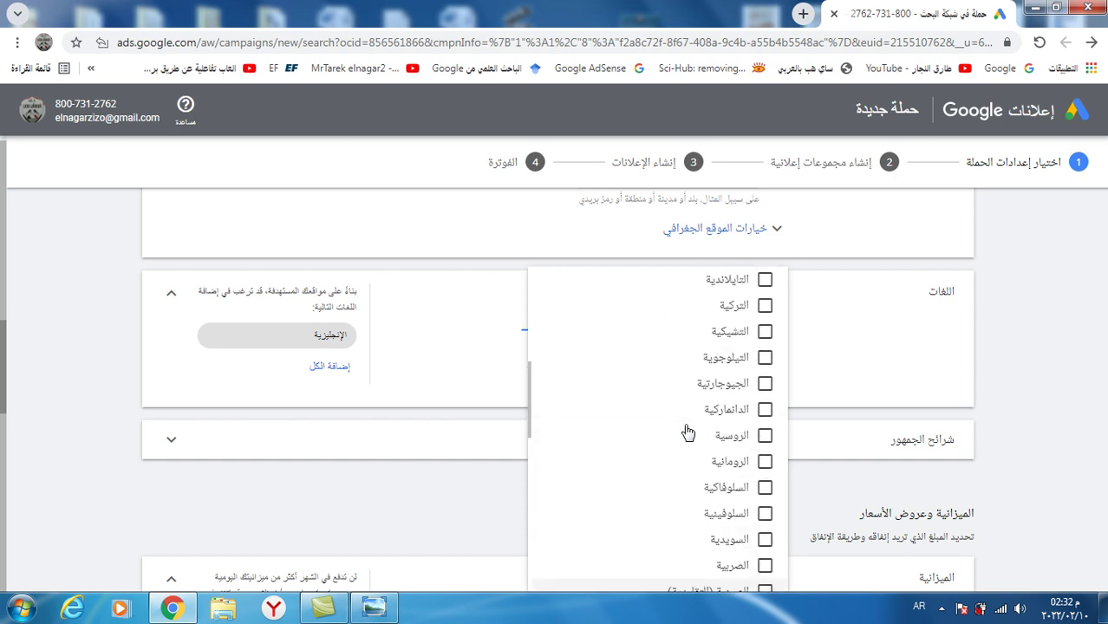
scroll(689, 429, up, 3)
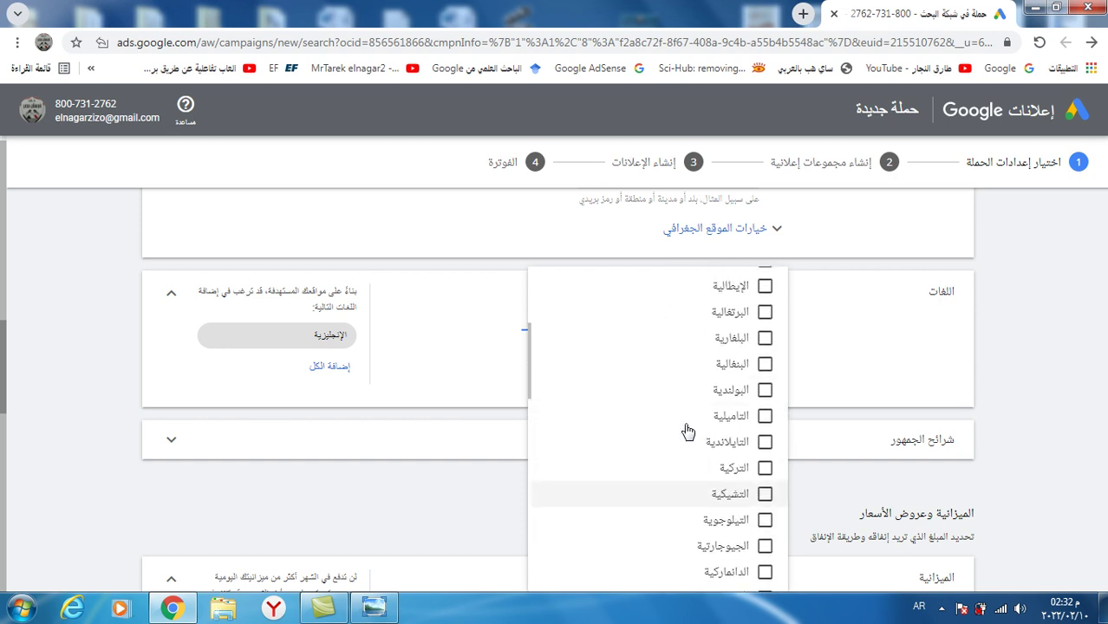
scroll(699, 418, up, 2)
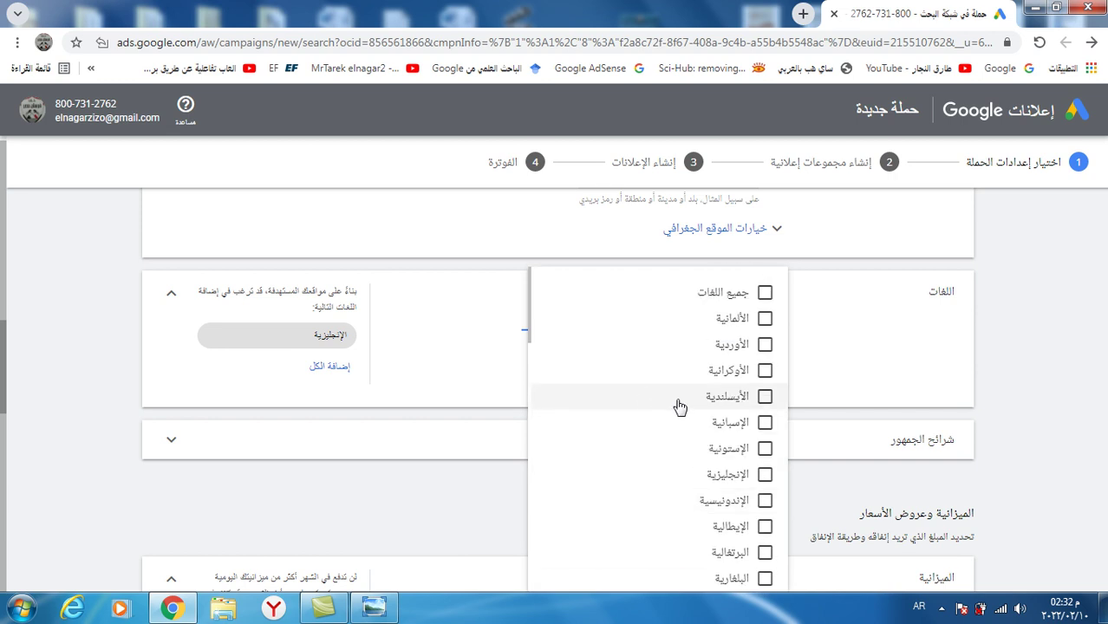
click(764, 474)
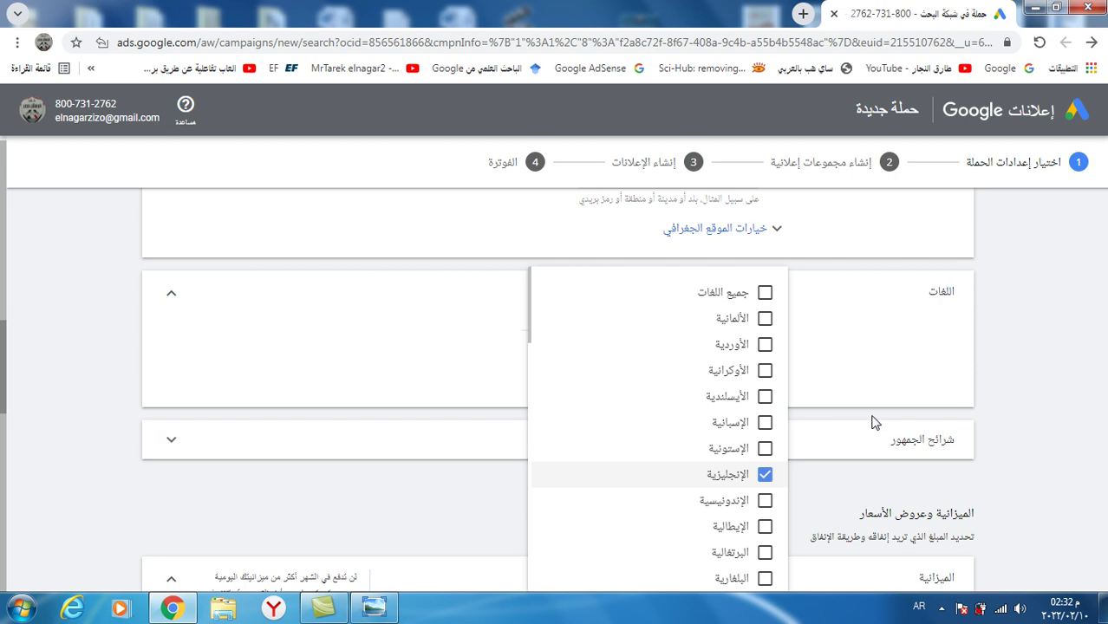
click(1003, 412)
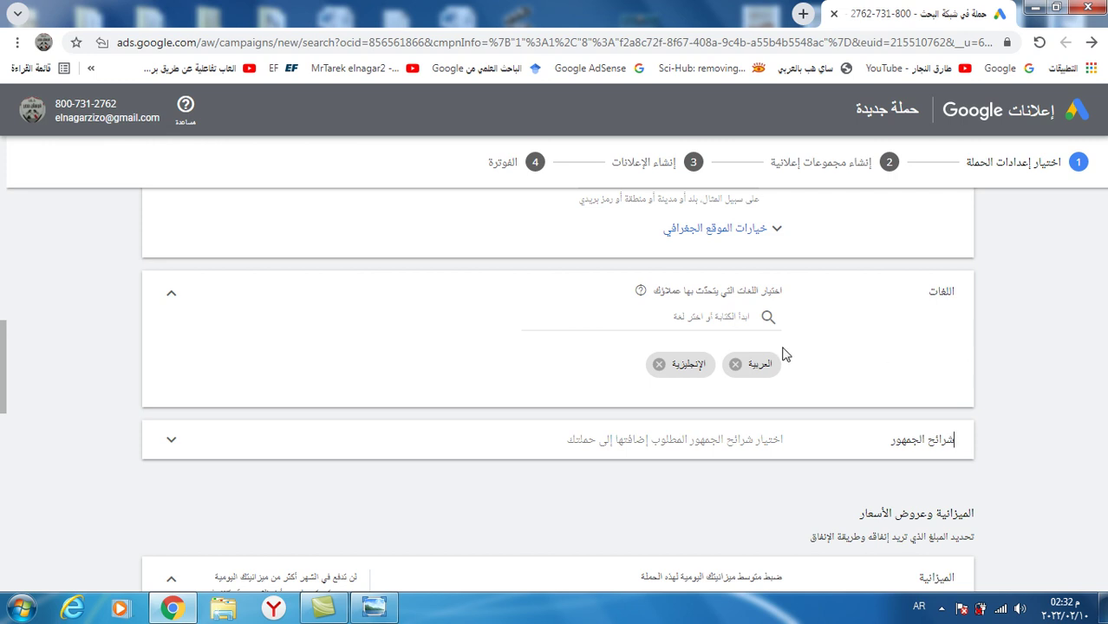
Keep the Egyptian pound as the budget currency and set the campaign's average daily budget to 100.
scroll(797, 364, down, 2)
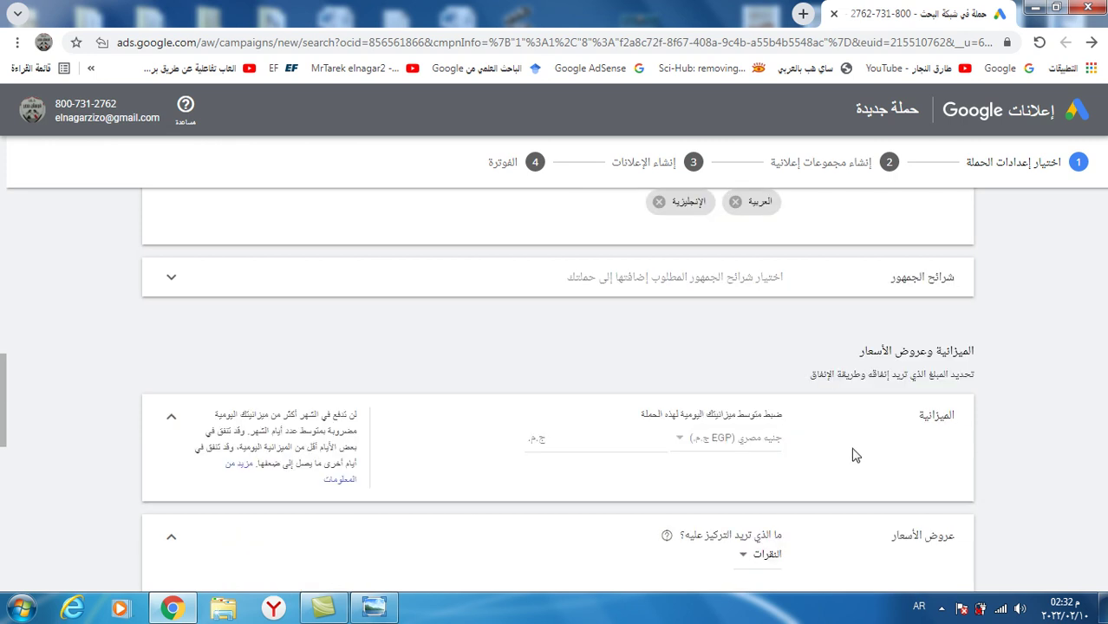
click(712, 446)
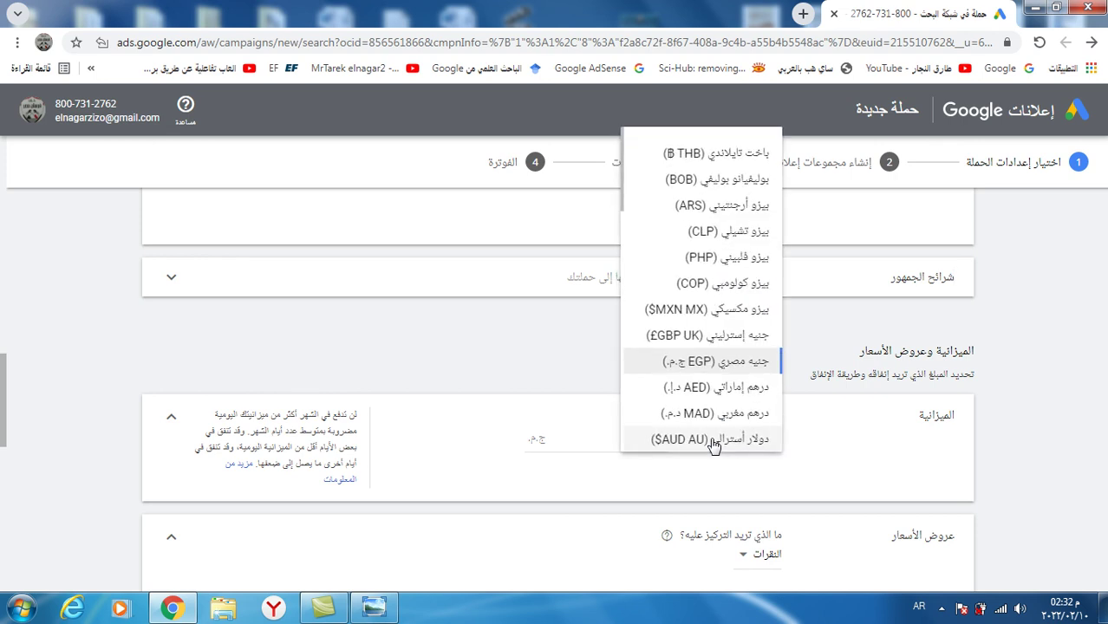
click(1002, 436)
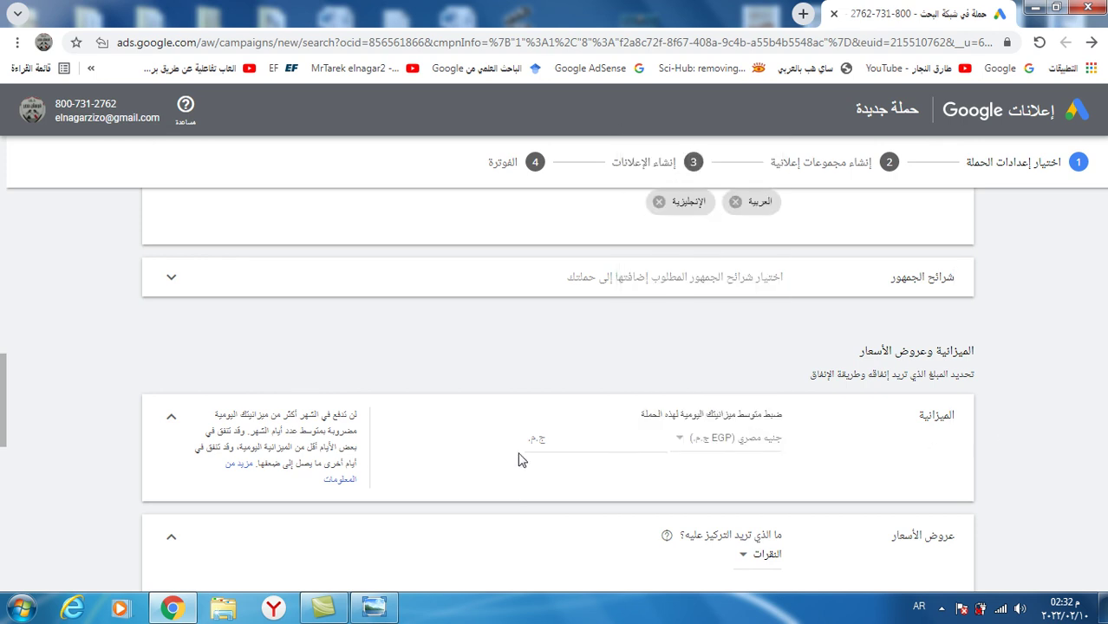
click(583, 437)
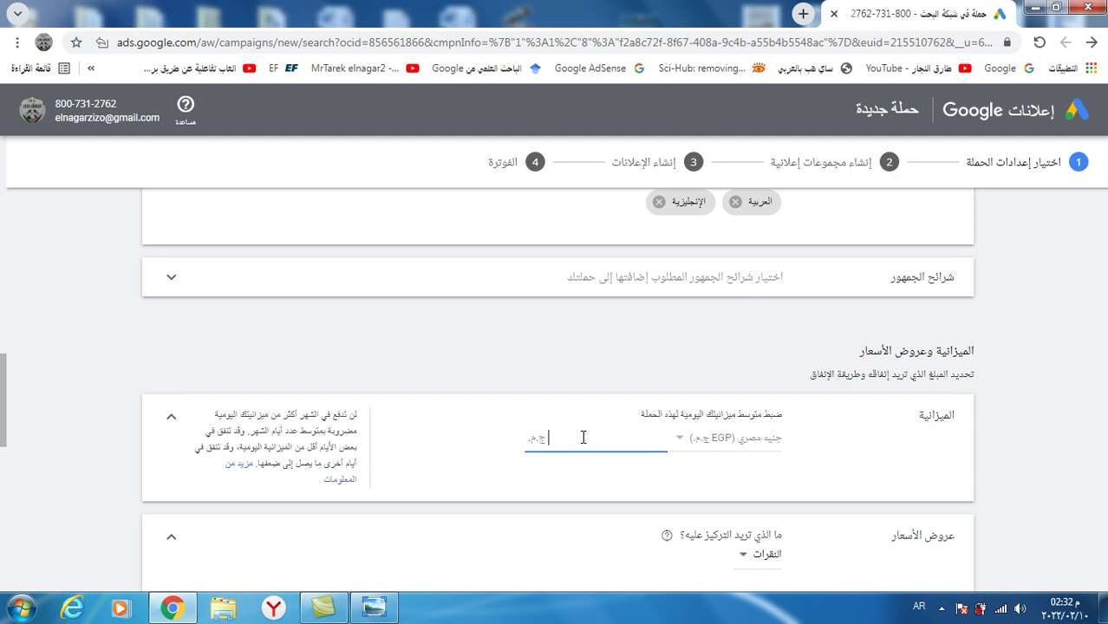
text(100)
click(919, 467)
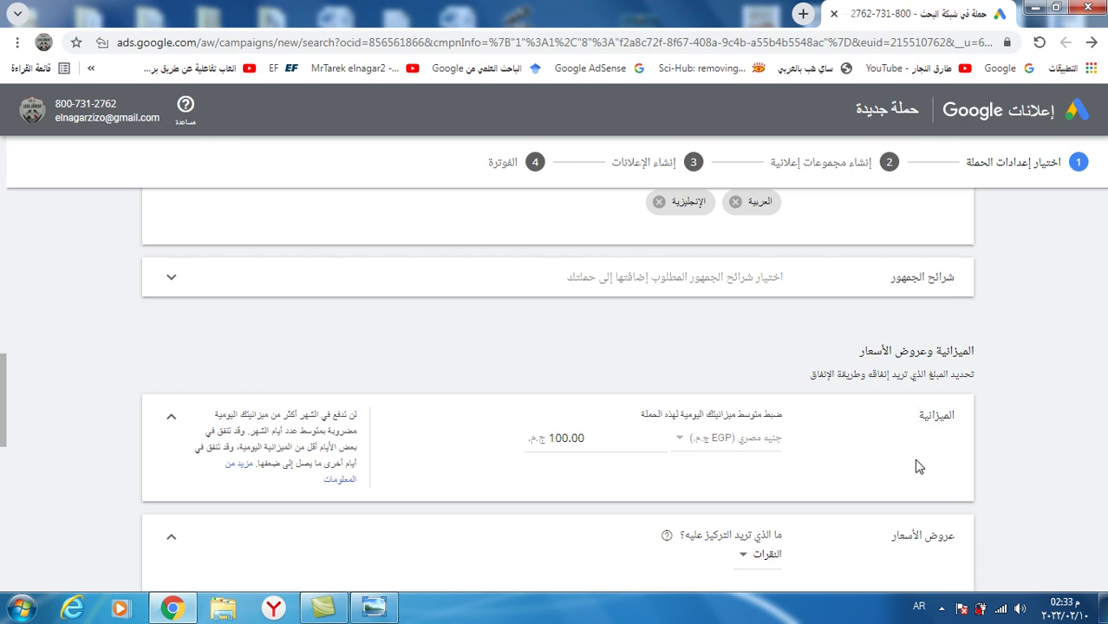
Review the available bidding focus options, keeping clicks (النقرات) as the campaign's focus.
scroll(919, 467, down, 2)
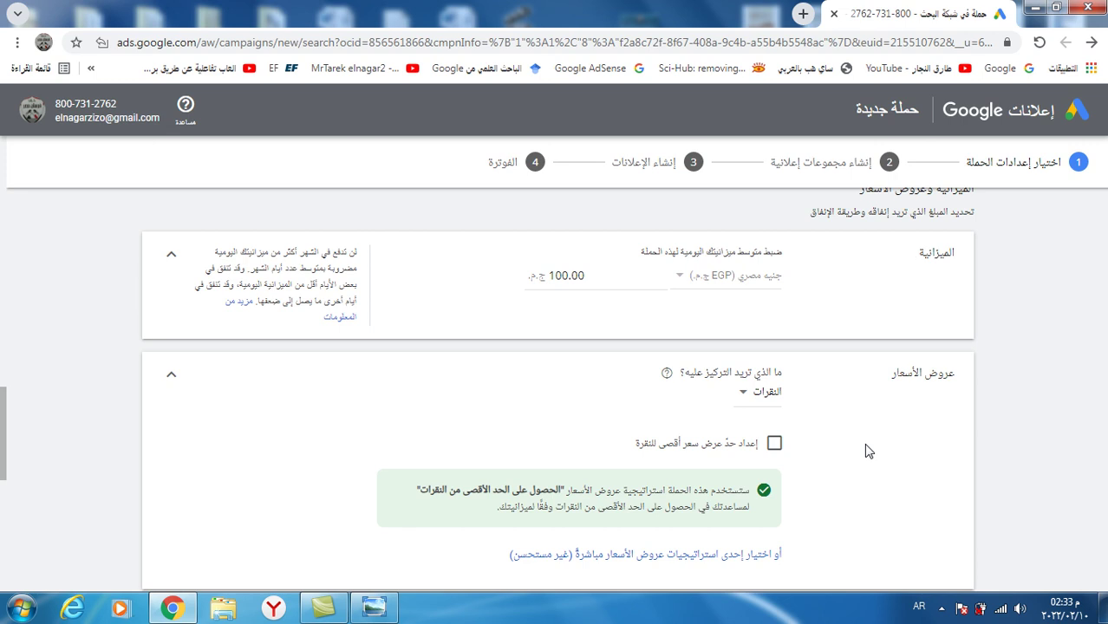
click(748, 397)
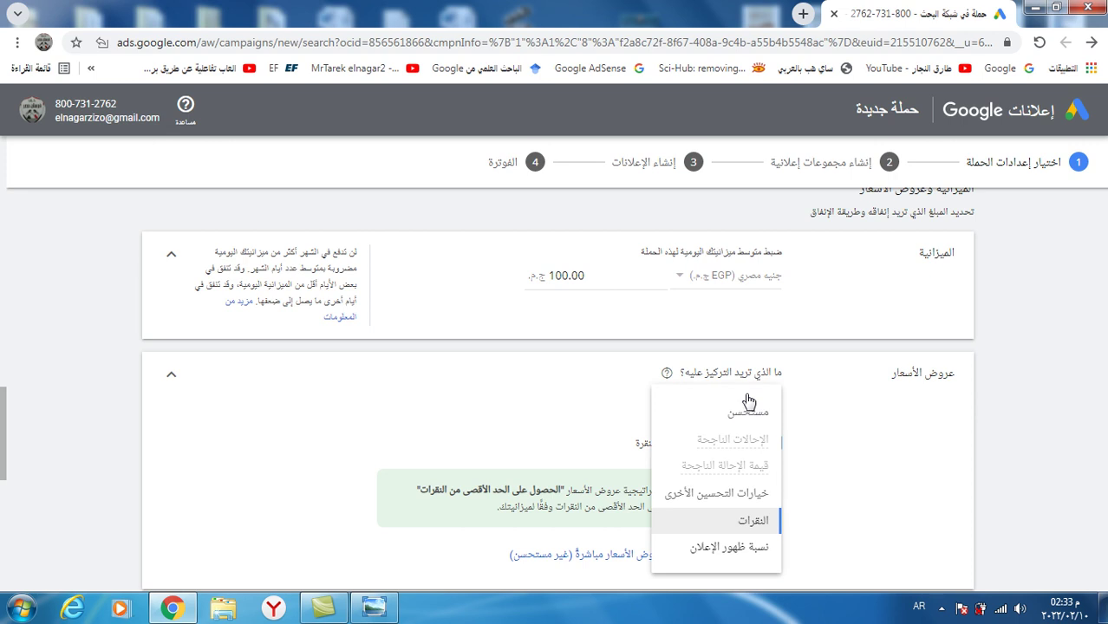
click(825, 439)
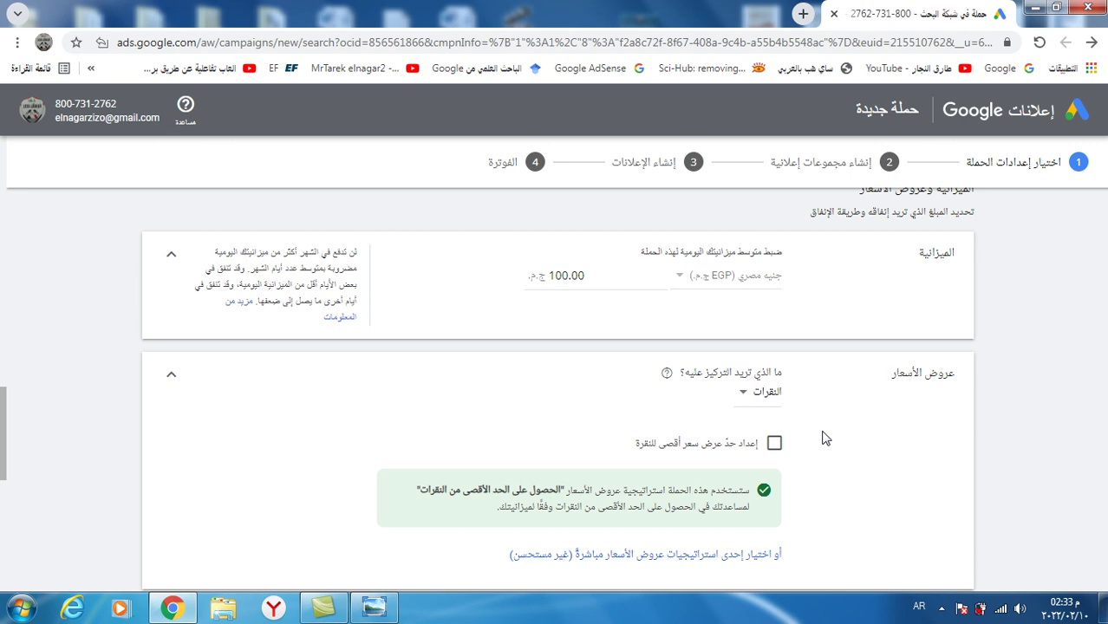
Look over the call extension settings without filling them in, and save the campaign settings to continue to ad group creation.
scroll(825, 438, down, 2)
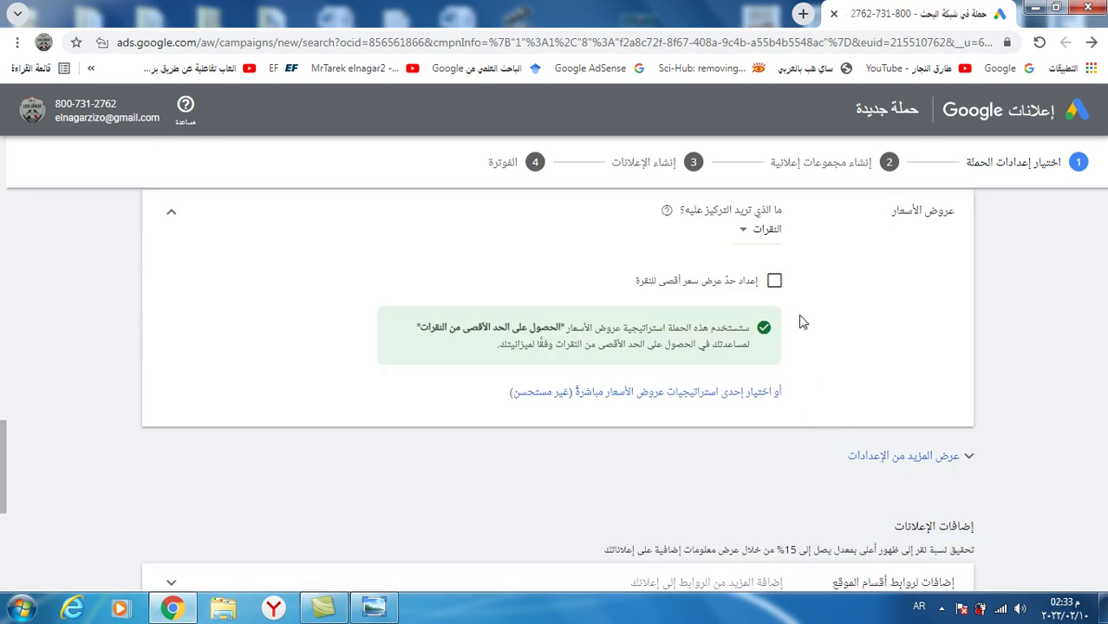
scroll(801, 322, down, 3)
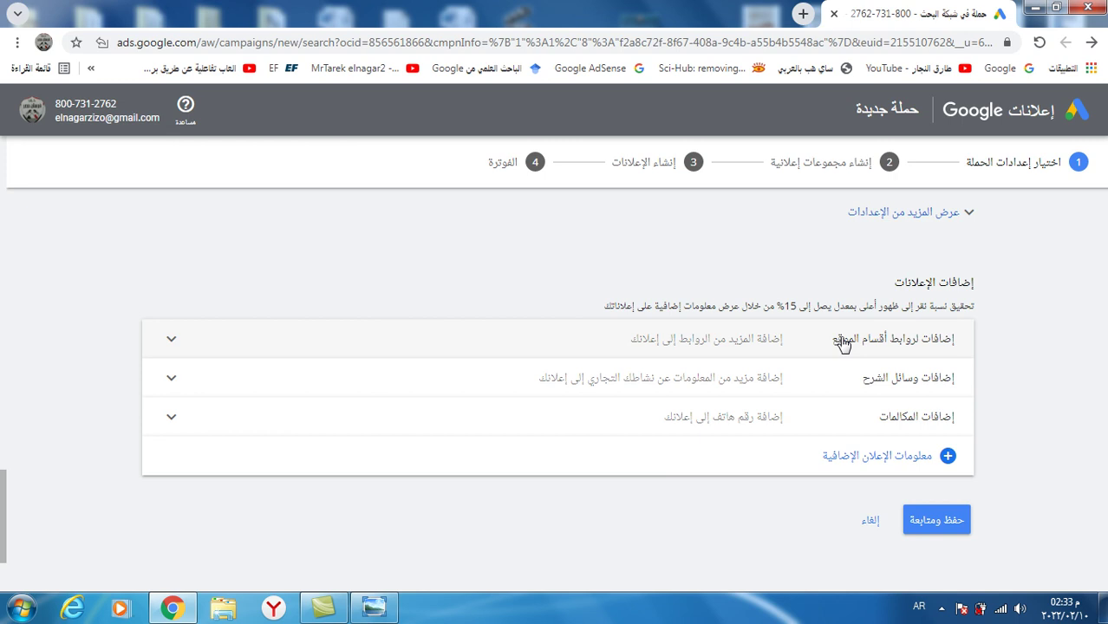
click(892, 421)
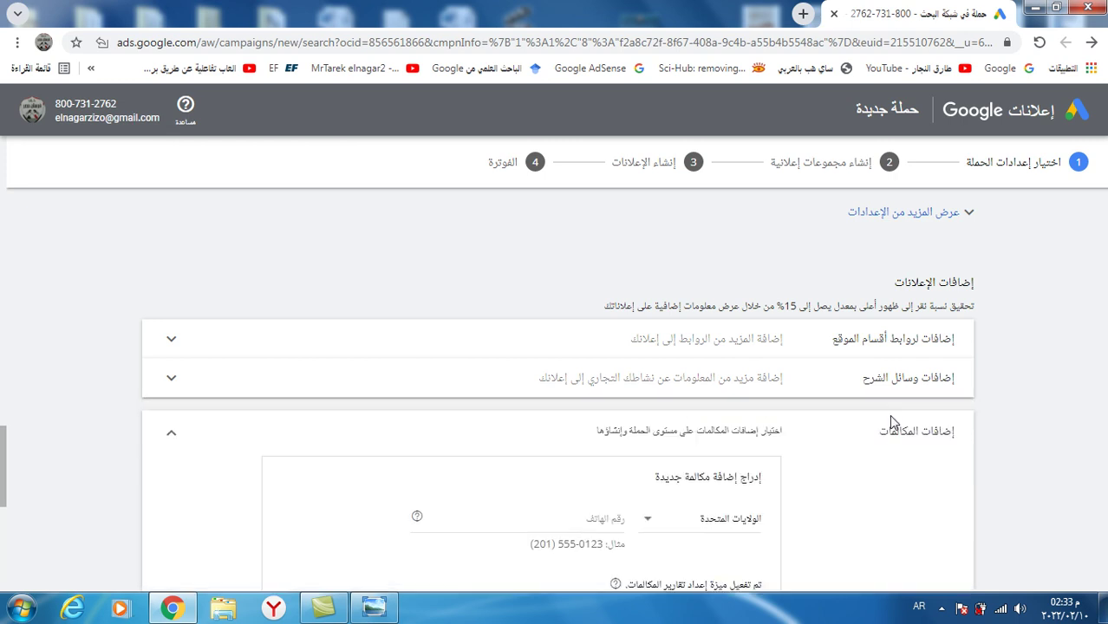
scroll(777, 464, down, 1)
scroll(778, 464, down, 1)
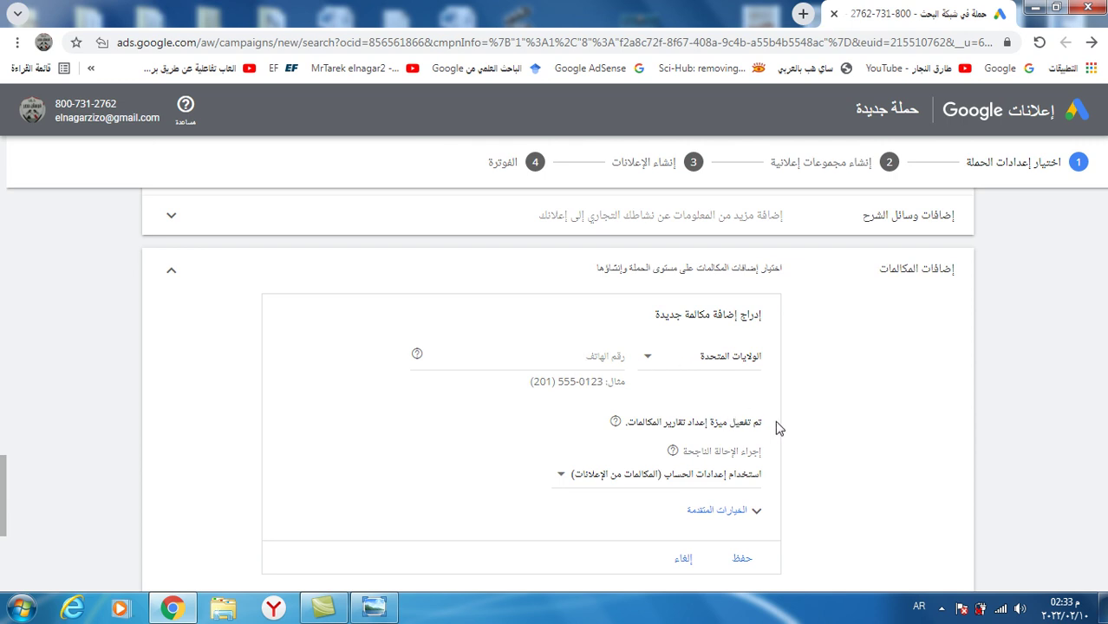
scroll(776, 427, down, 3)
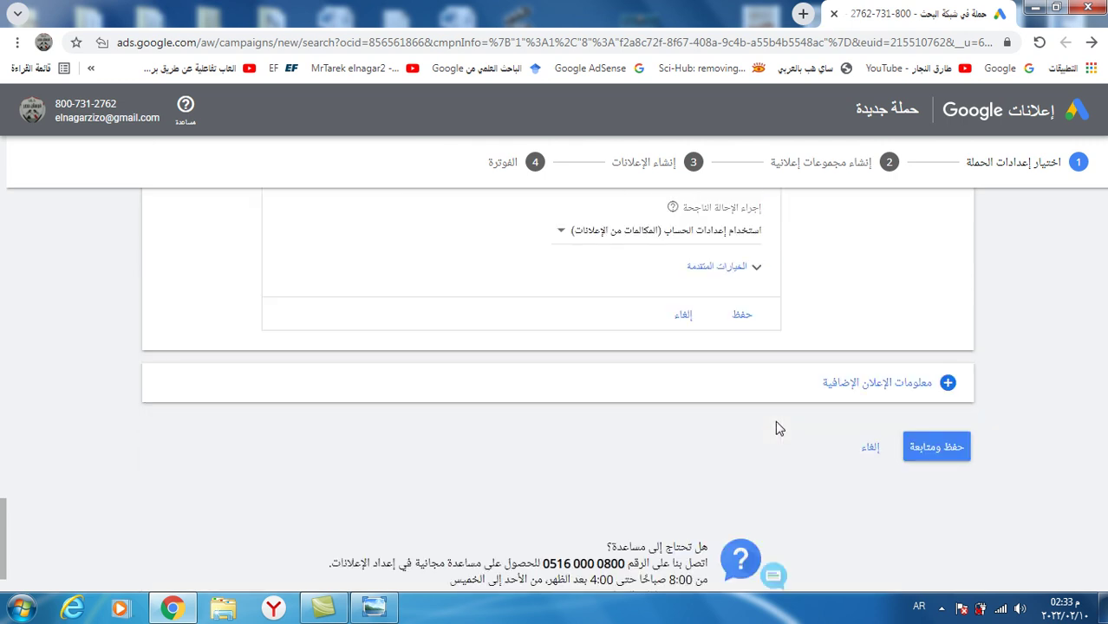
click(941, 452)
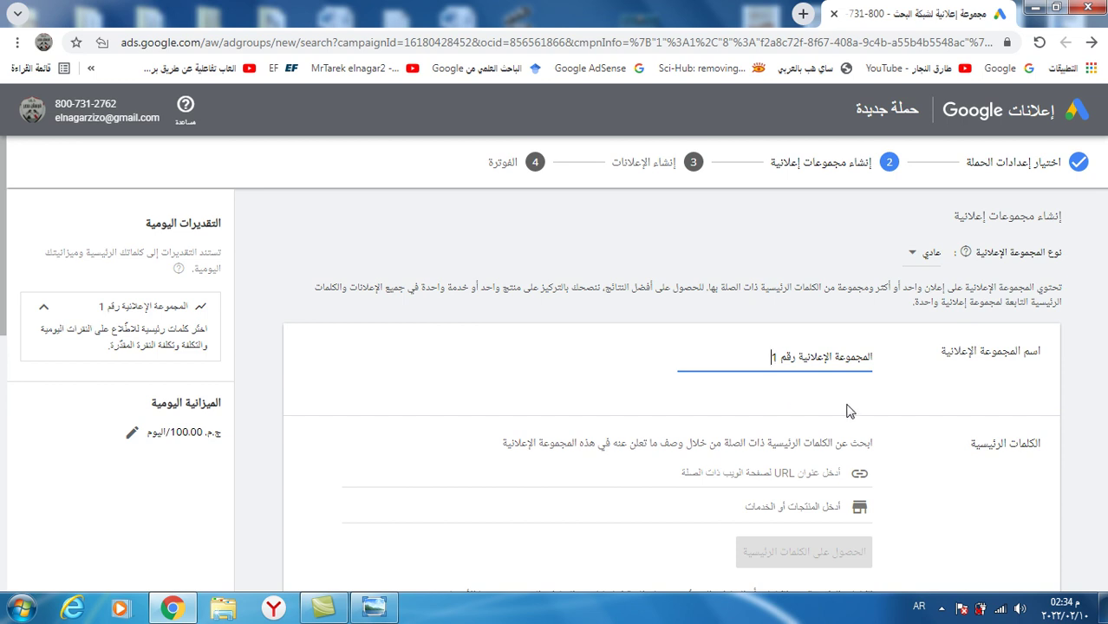
Enter the keywords ملابس, منسوجات, موضة and wear on separate lines for the first ad group.
scroll(858, 416, down, 1)
scroll(862, 415, down, 1)
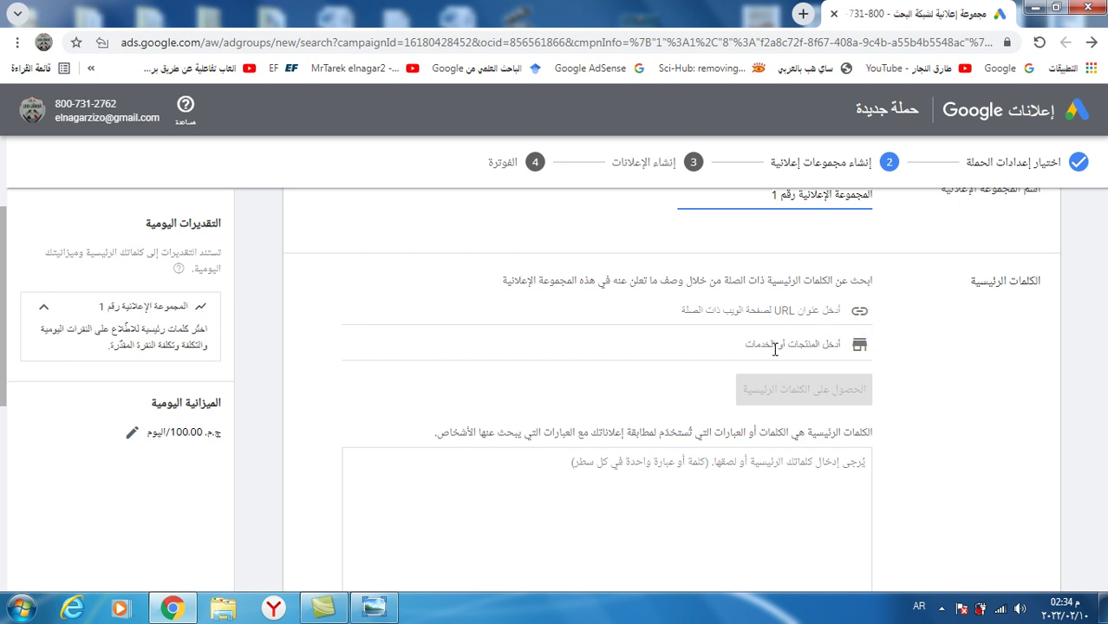
scroll(767, 383, down, 1)
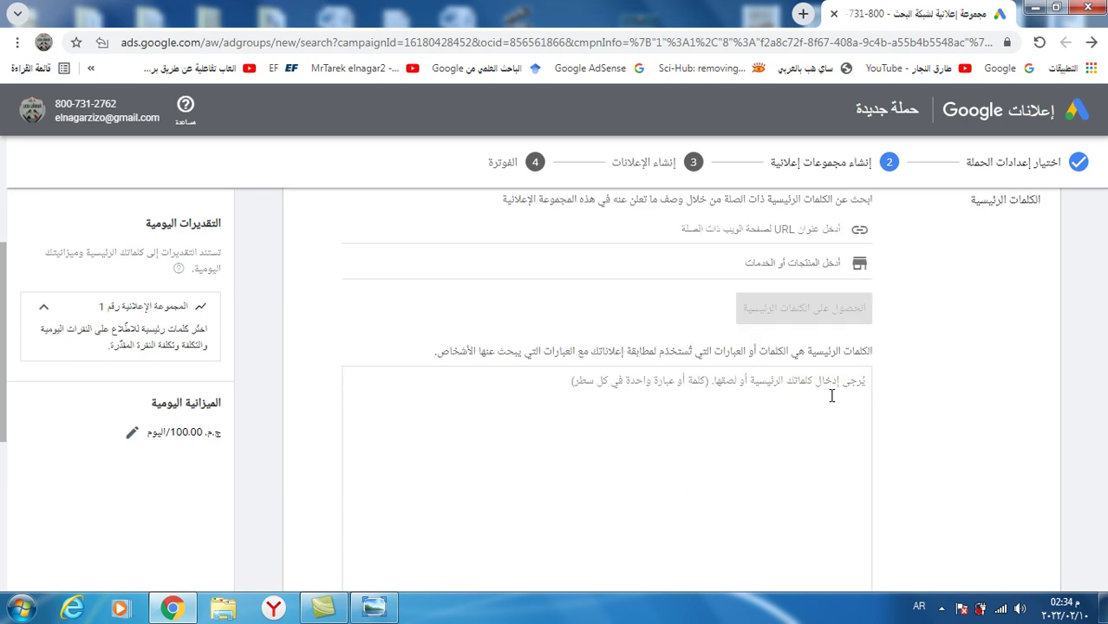
text(ملابس )
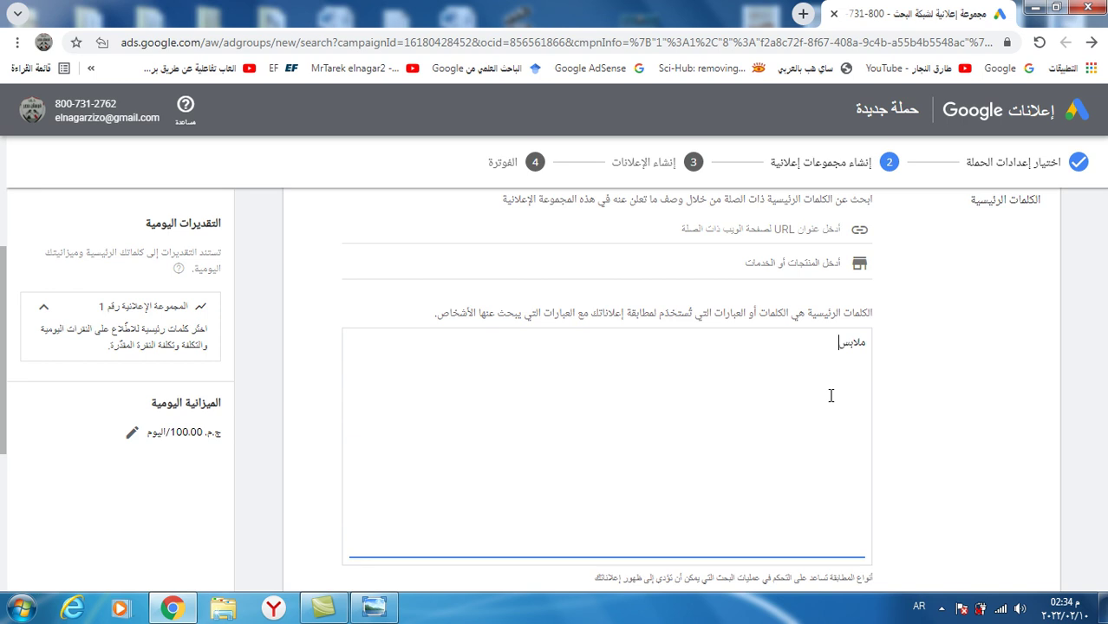
text(منسوجات)
key(Return)
text(موضة)
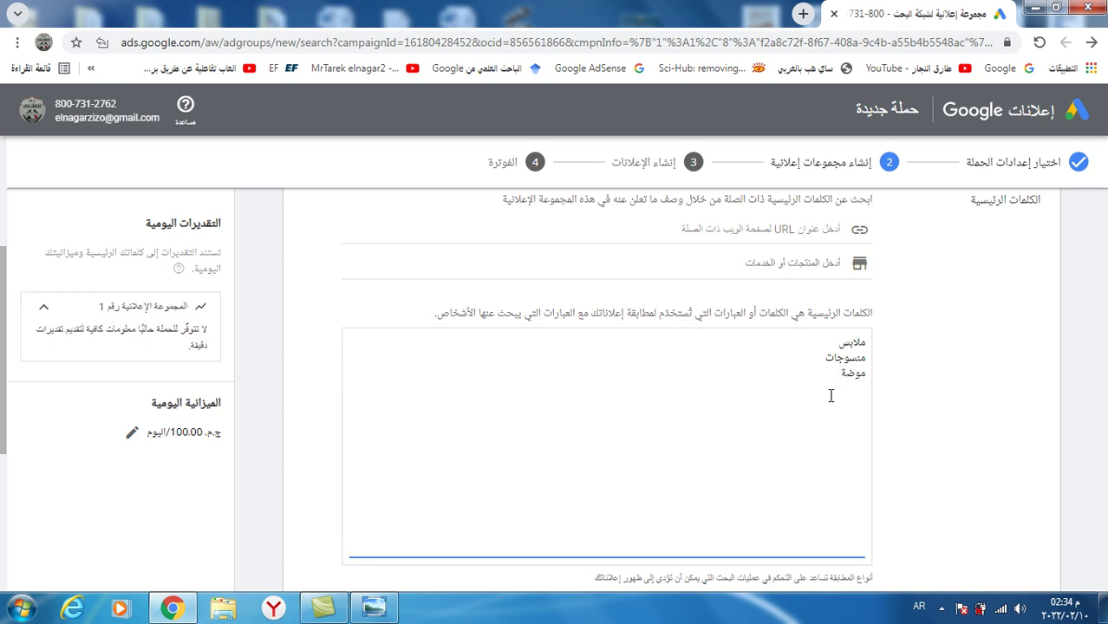
key(alt+shift)
text(wear)
key(Return)
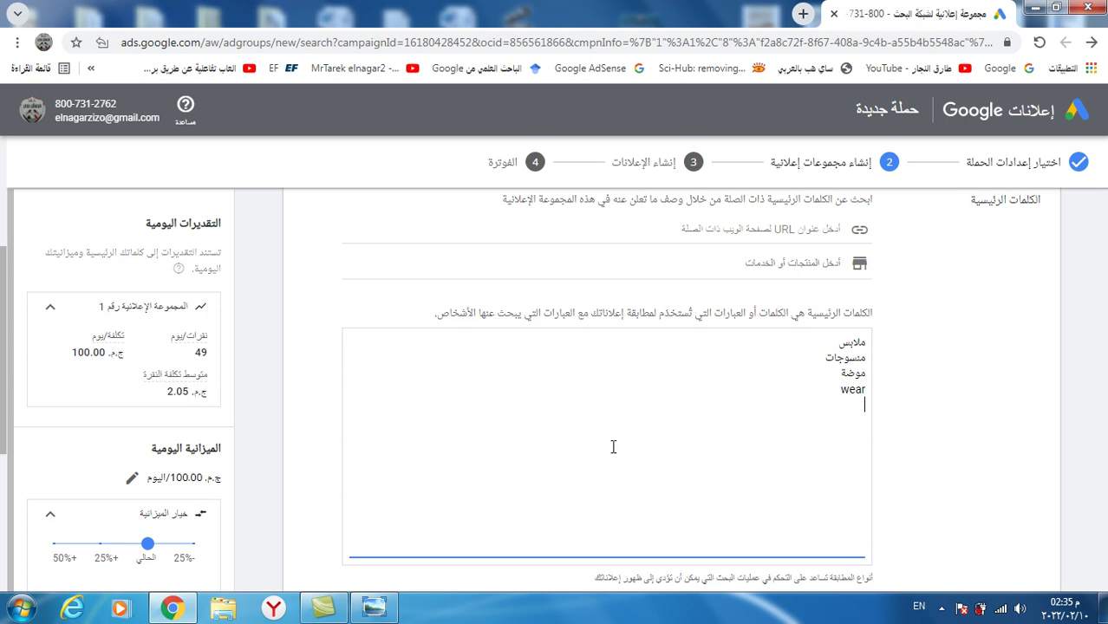
scroll(704, 433, down, 3)
scroll(828, 408, down, 2)
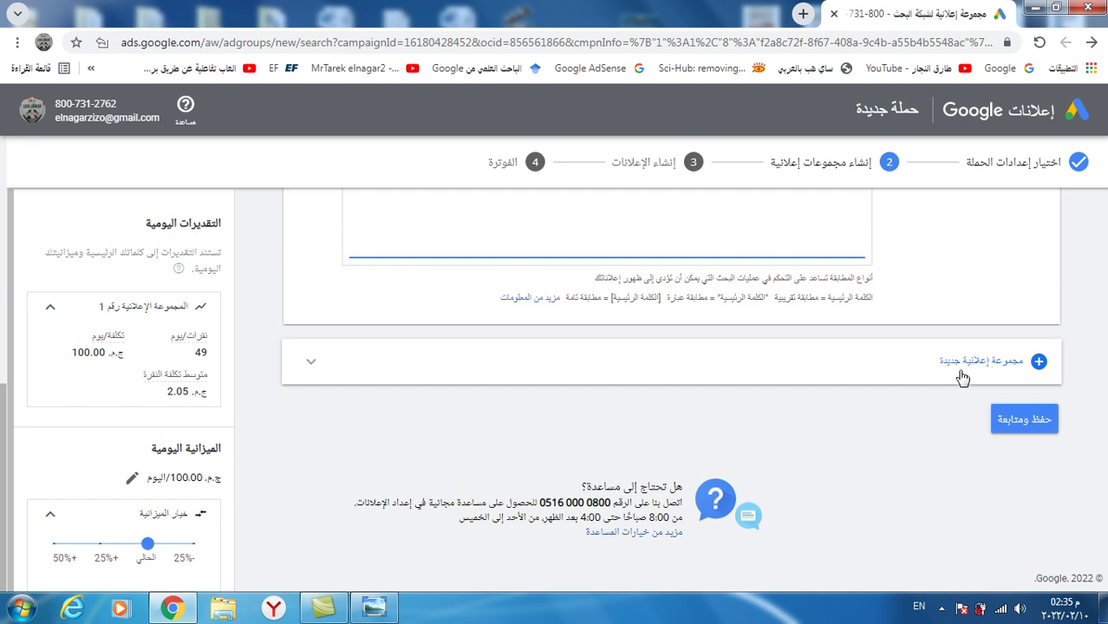
Save the ad group with its keywords, continue to ad creation and look over the ad form.
click(1023, 423)
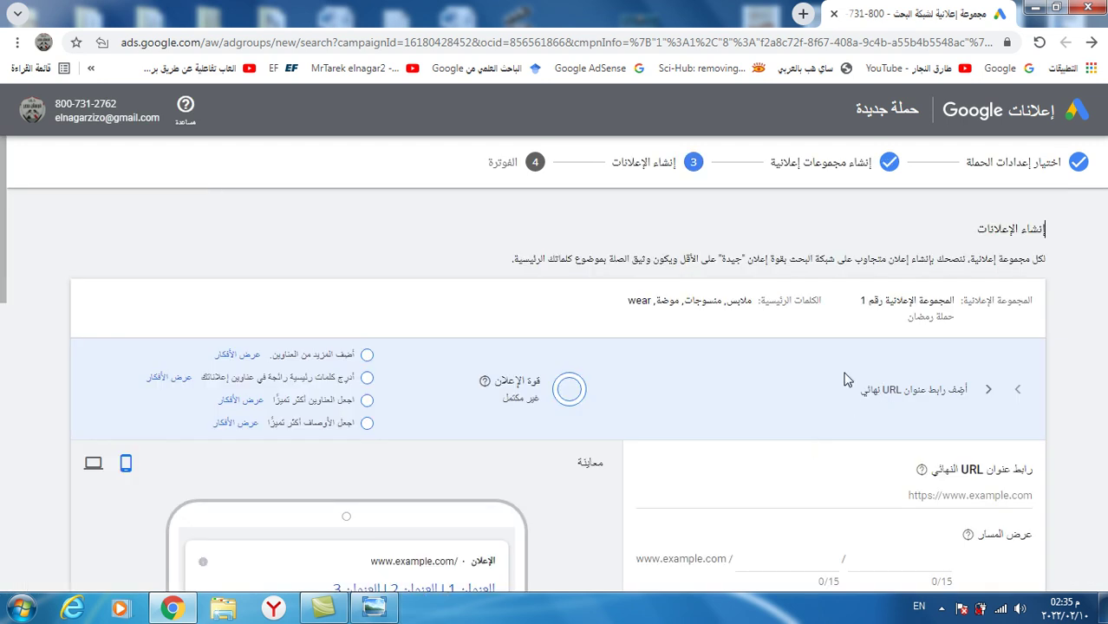
scroll(847, 380, down, 15)
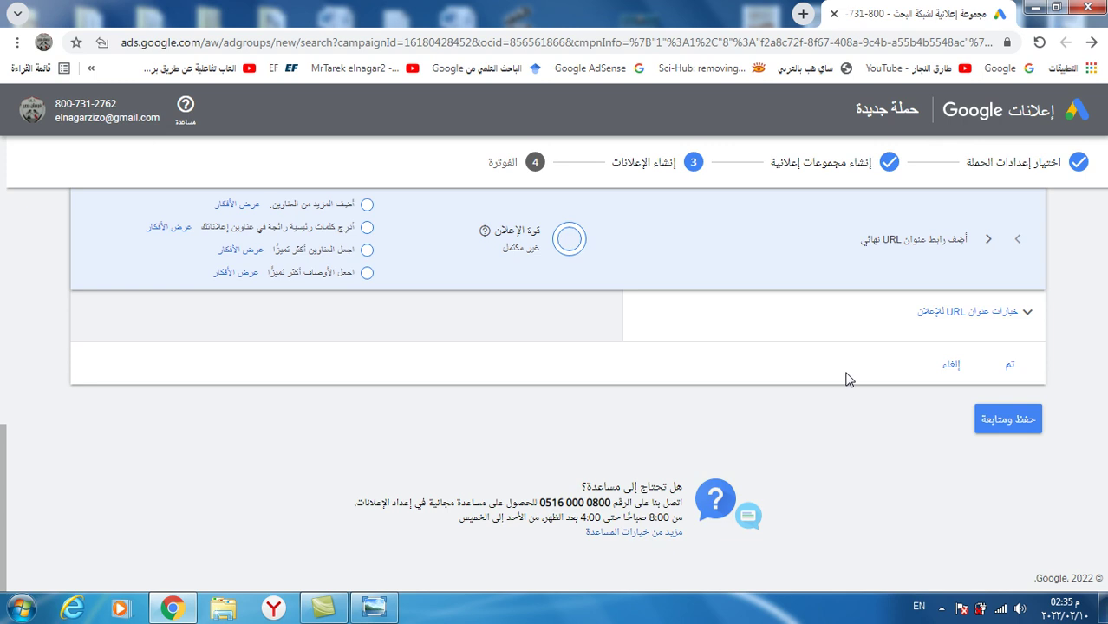
scroll(845, 378, up, 12)
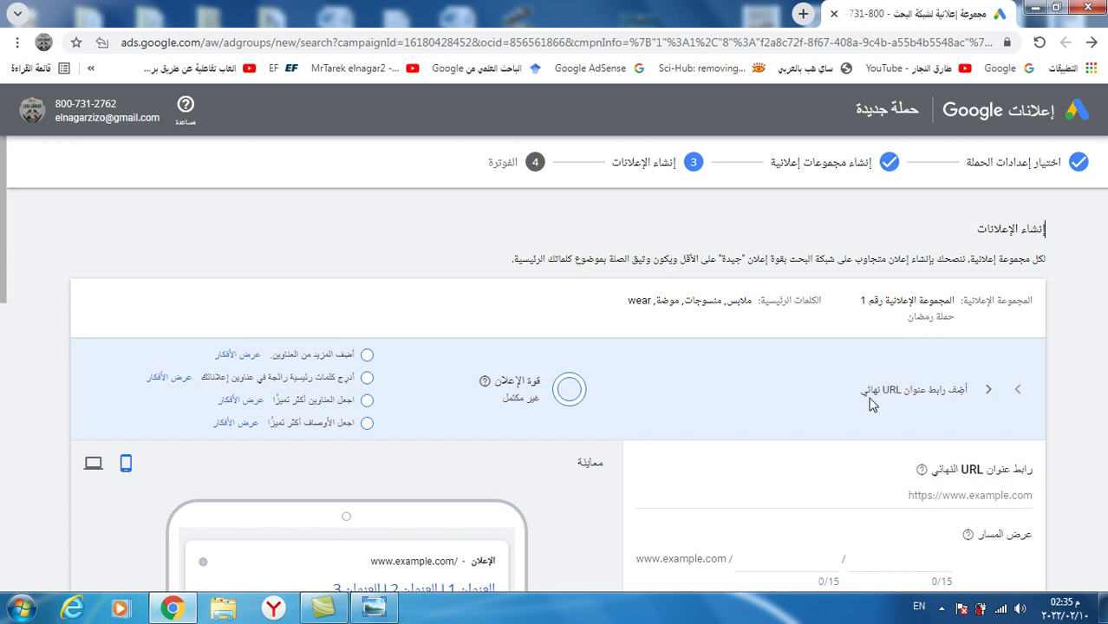
scroll(867, 404, down, 2)
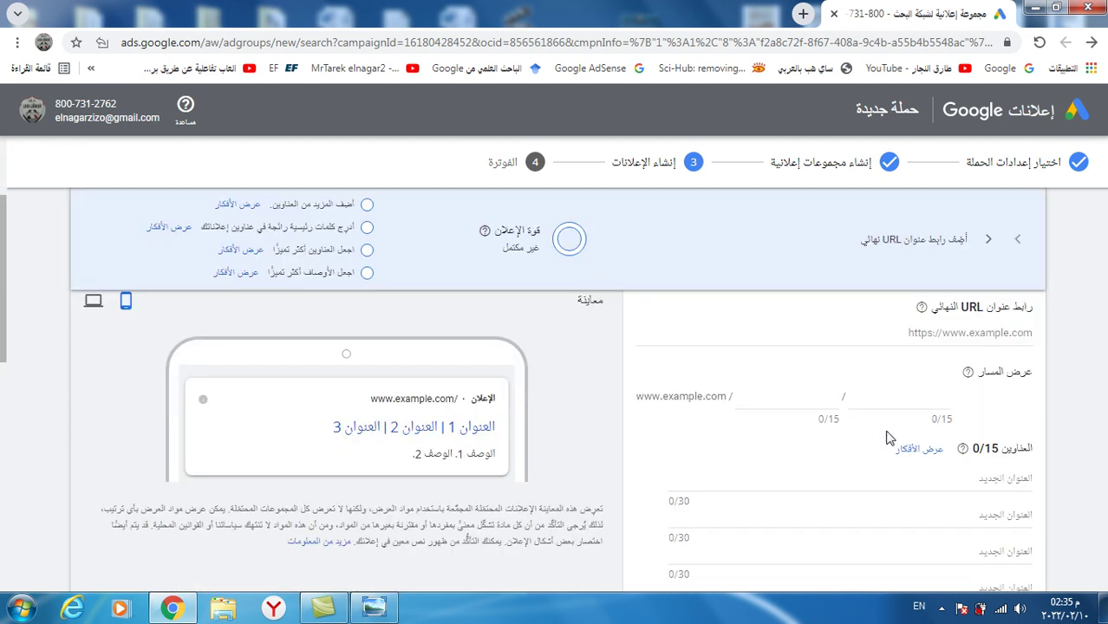
Enter the advertiser's website address as the ad's final URL.
click(967, 334)
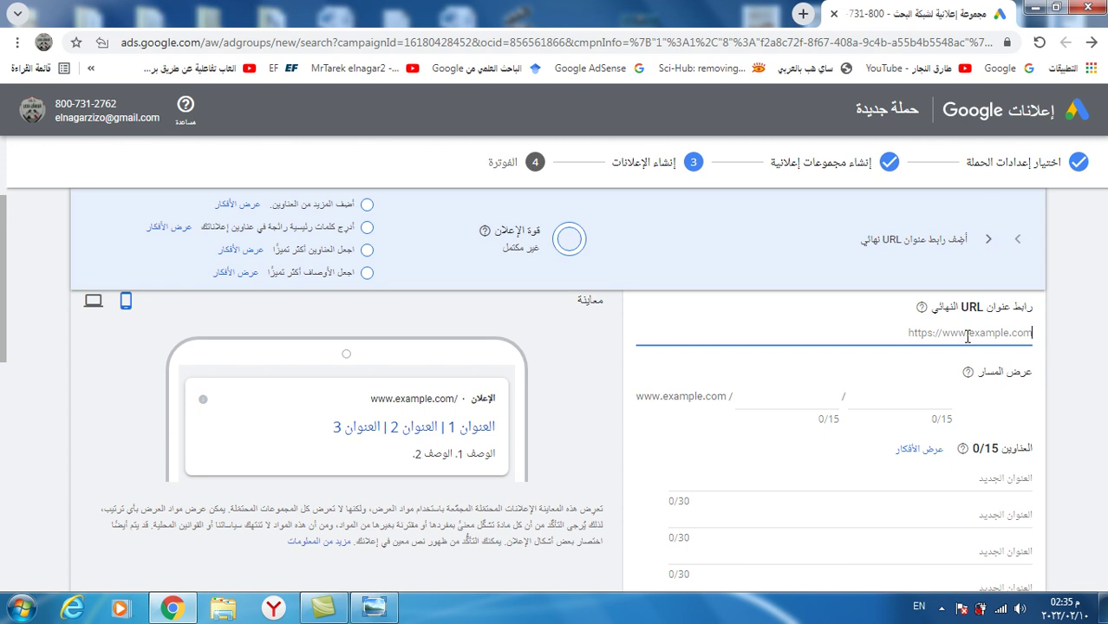
text(https://www.tarekelnaga)
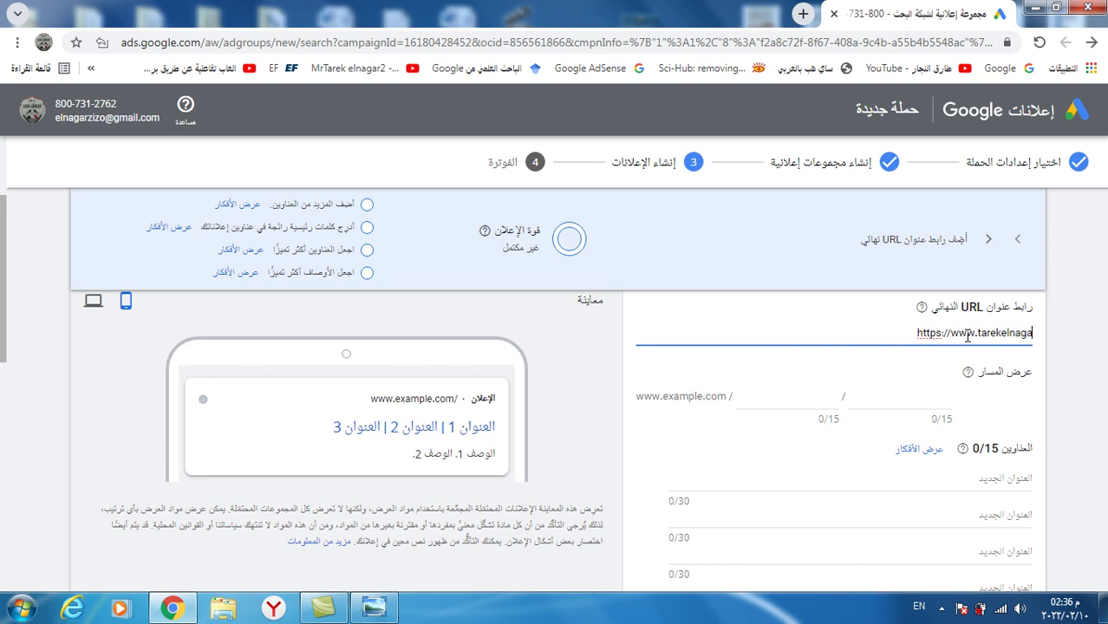
text(r44.com)
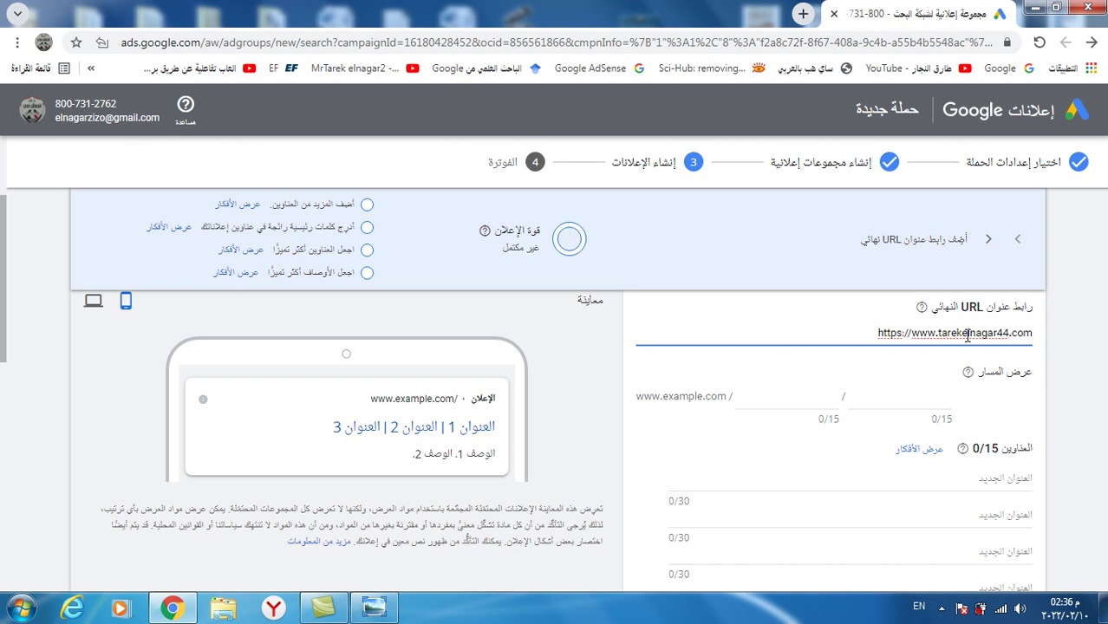
click(1065, 418)
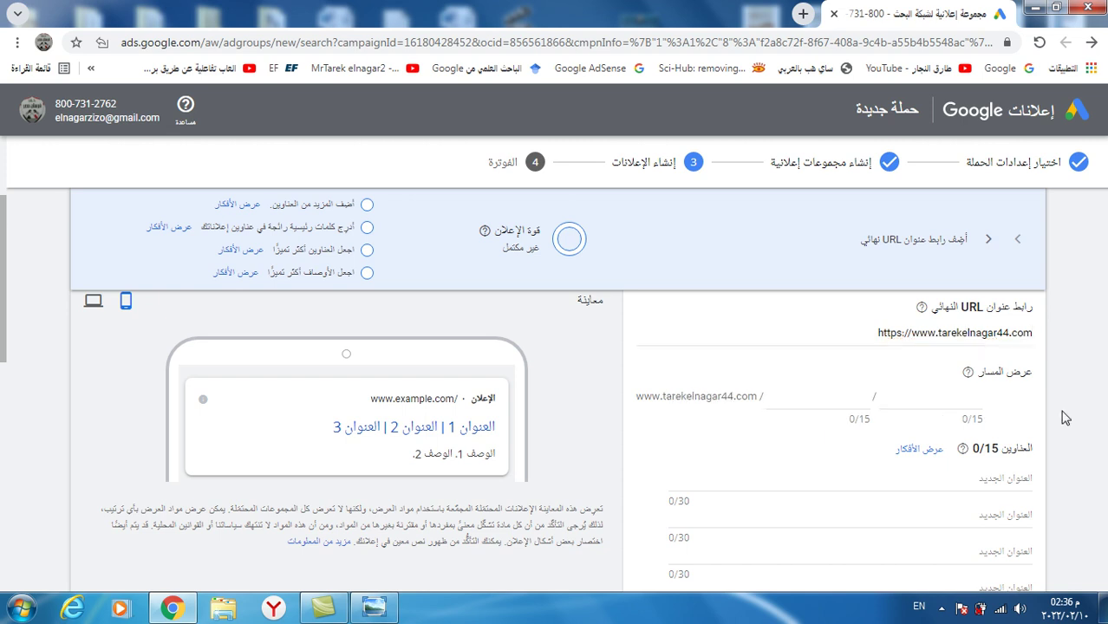
Fill in the ad's first three headlines with the placeholder texts gffgfhfh, fghgfhgfhg and fhdfhgdfghfdh.
scroll(1067, 417, down, 2)
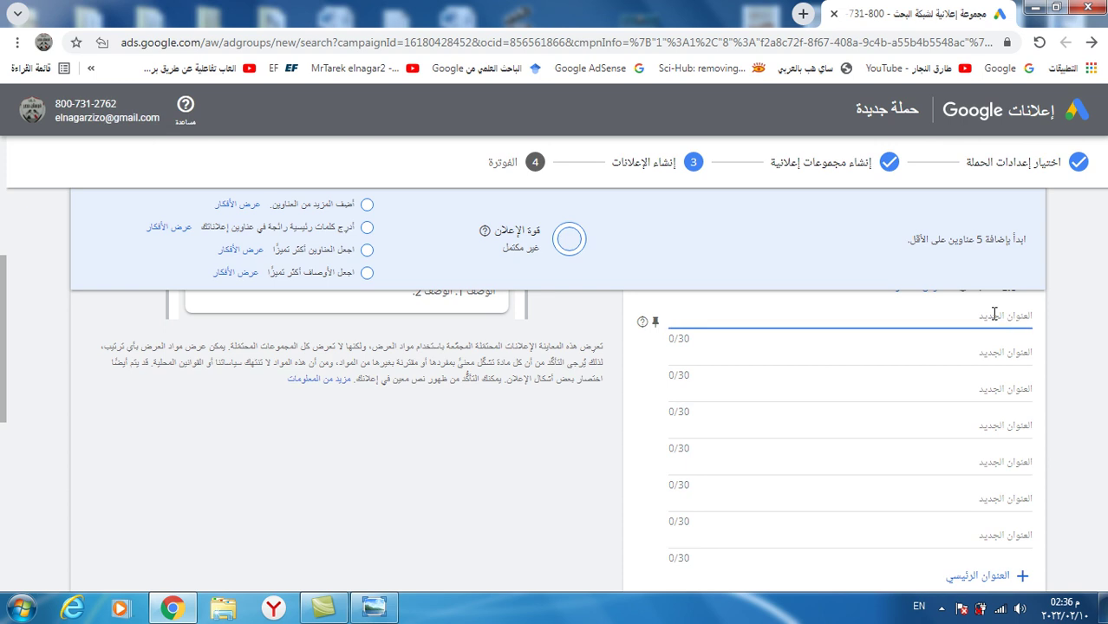
click(993, 355)
text(f)
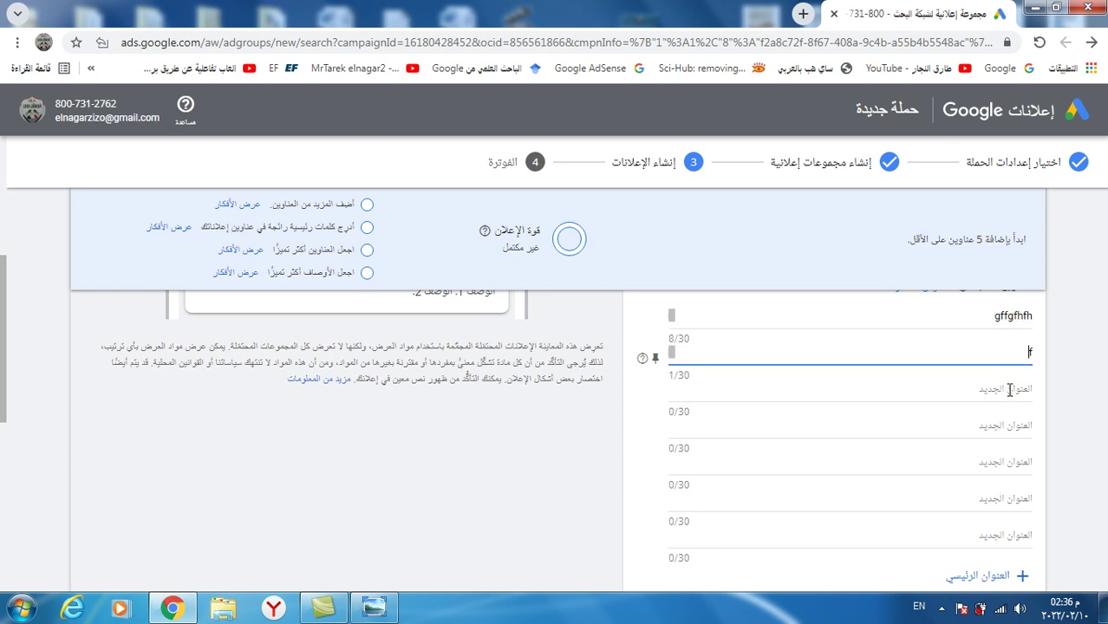
text(ghgfhgfhg)
click(1009, 390)
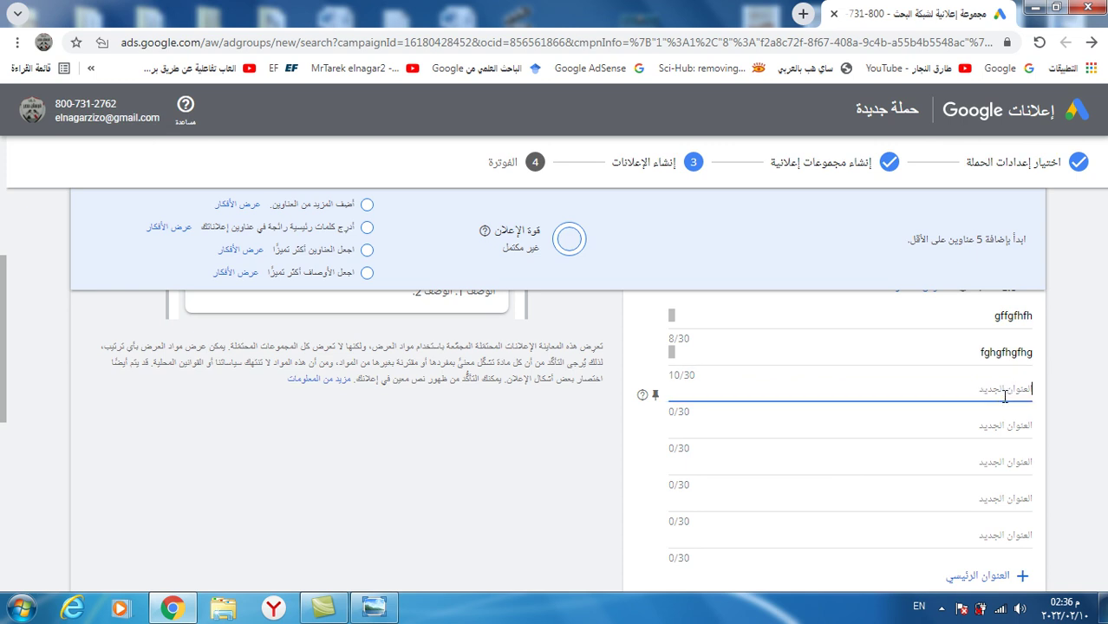
scroll(1005, 408, down, 3)
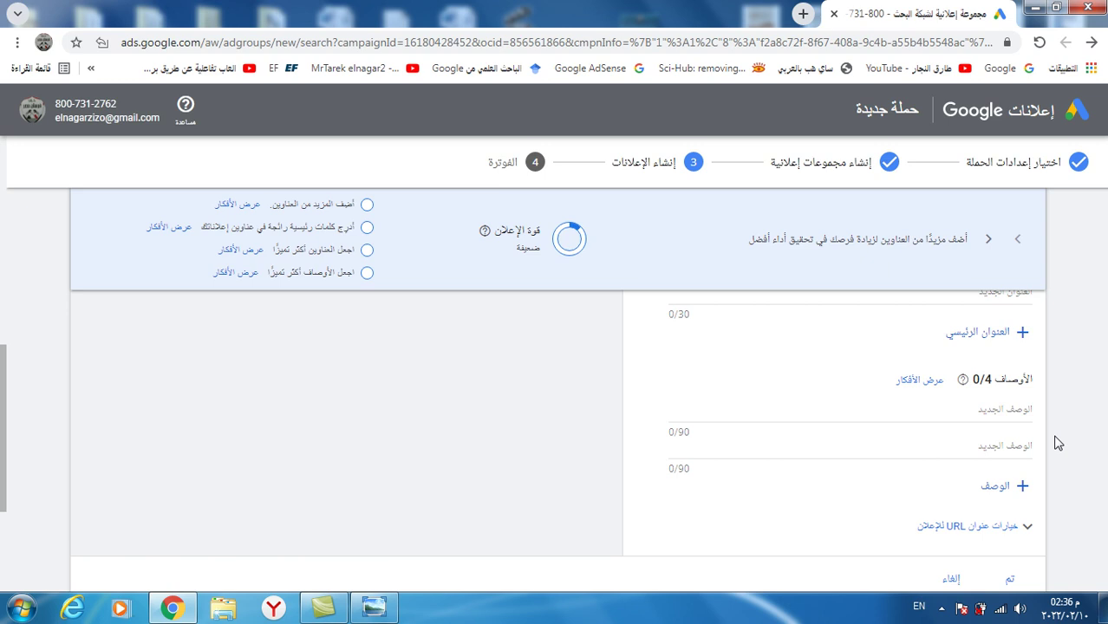
Fill in the ad's two descriptions with the placeholder texts fhgdfhdfhfghfdgh and gdfgdfgdfg.
click(1006, 411)
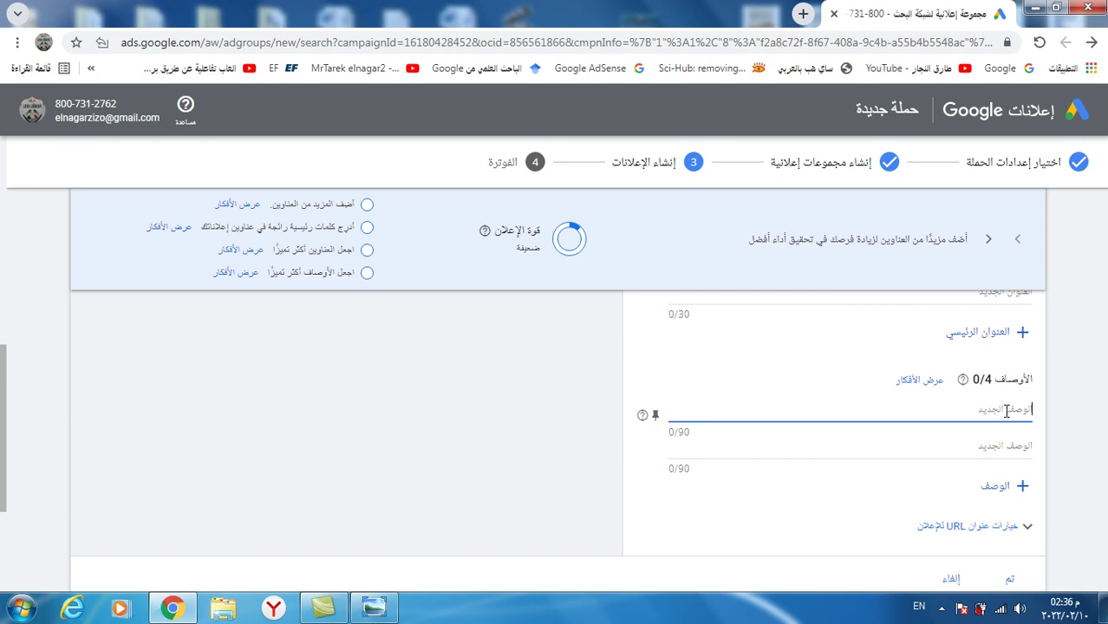
text(fhgdfhdfhfghfdgh)
click(998, 452)
text(gdfg)
text(fdgfdg)
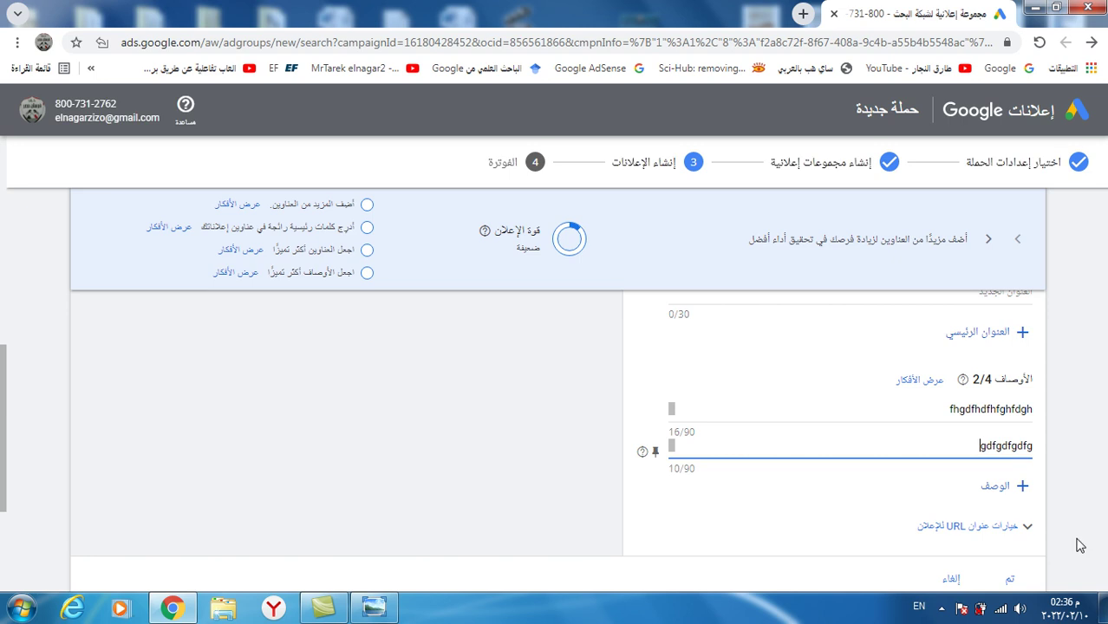
Finish the ad and save it to continue to the billing setup.
scroll(1079, 513, down, 3)
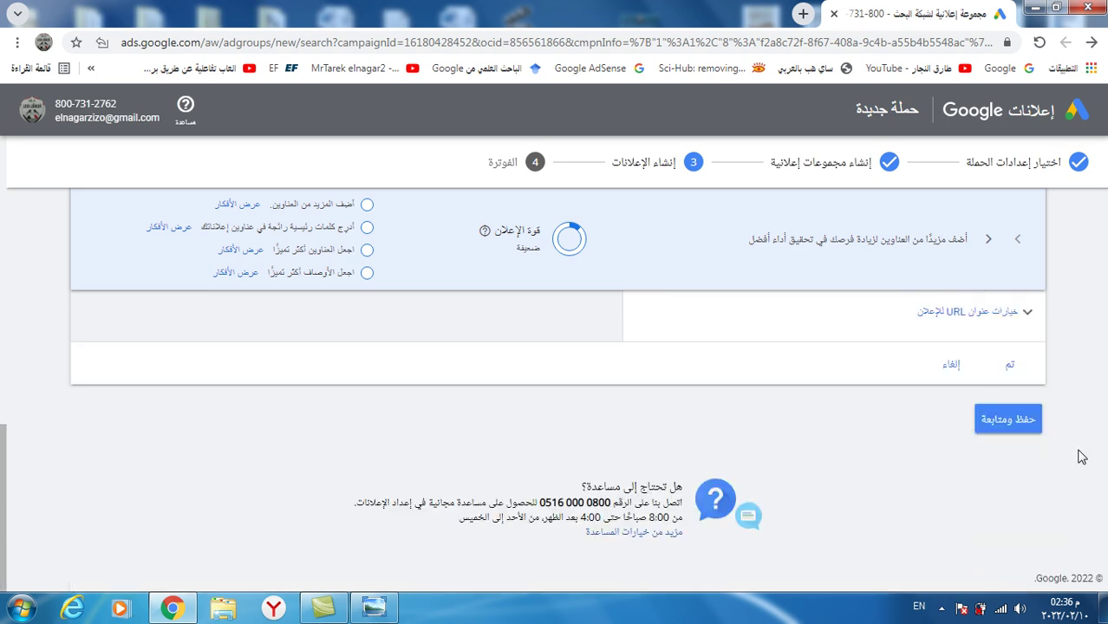
click(1011, 384)
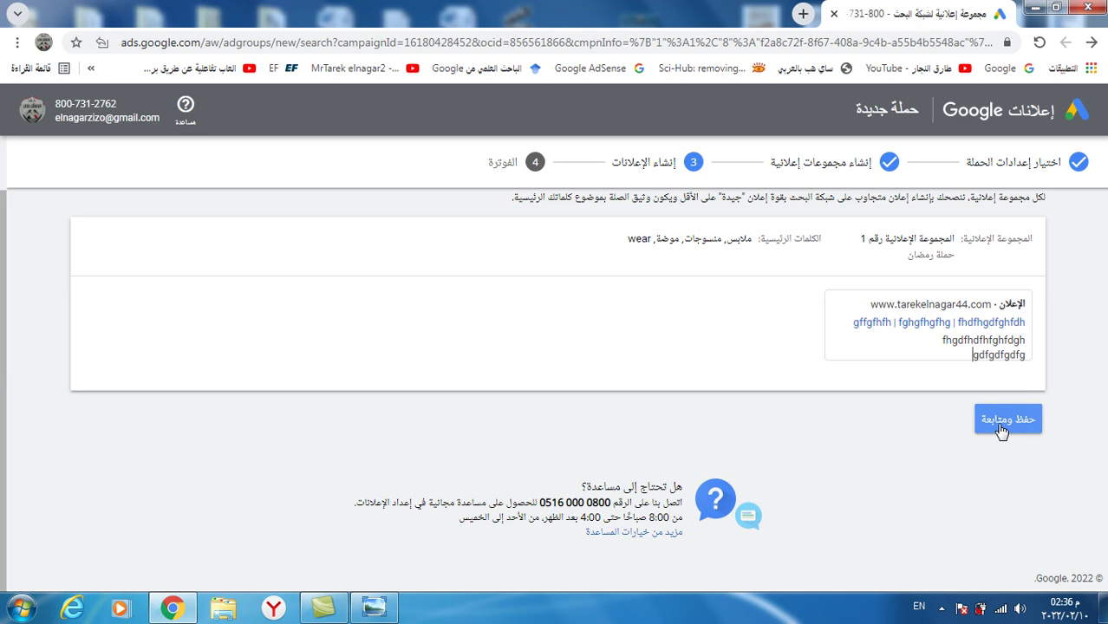
click(1004, 420)
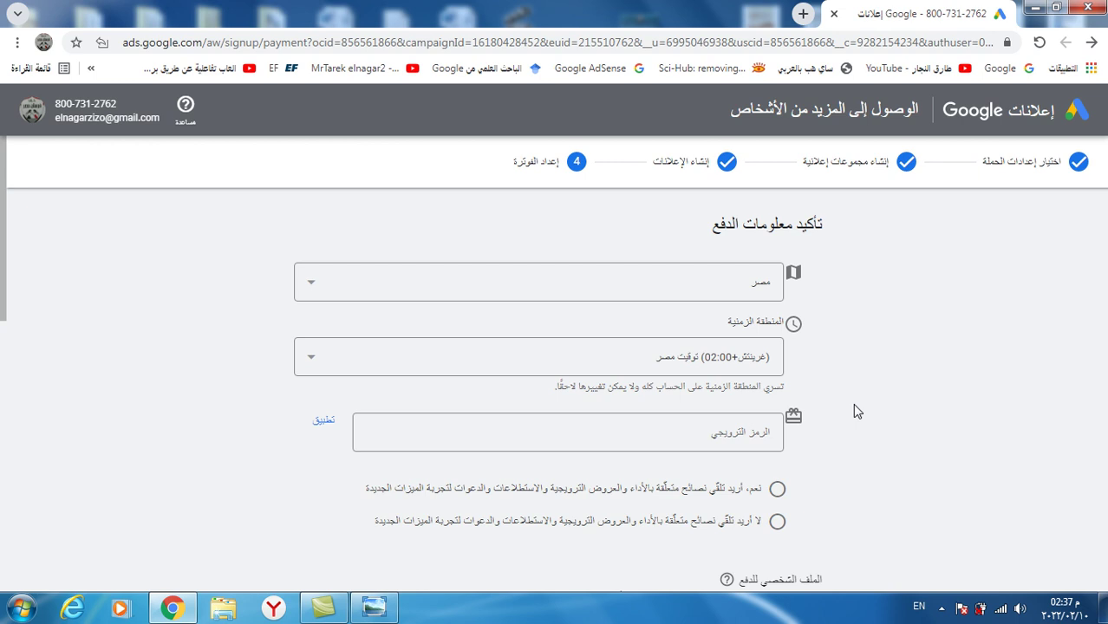
Review the billing form's promotional code, tips preference, payments profile, card details, billing address and automatic payments sections.
scroll(854, 412, down, 2)
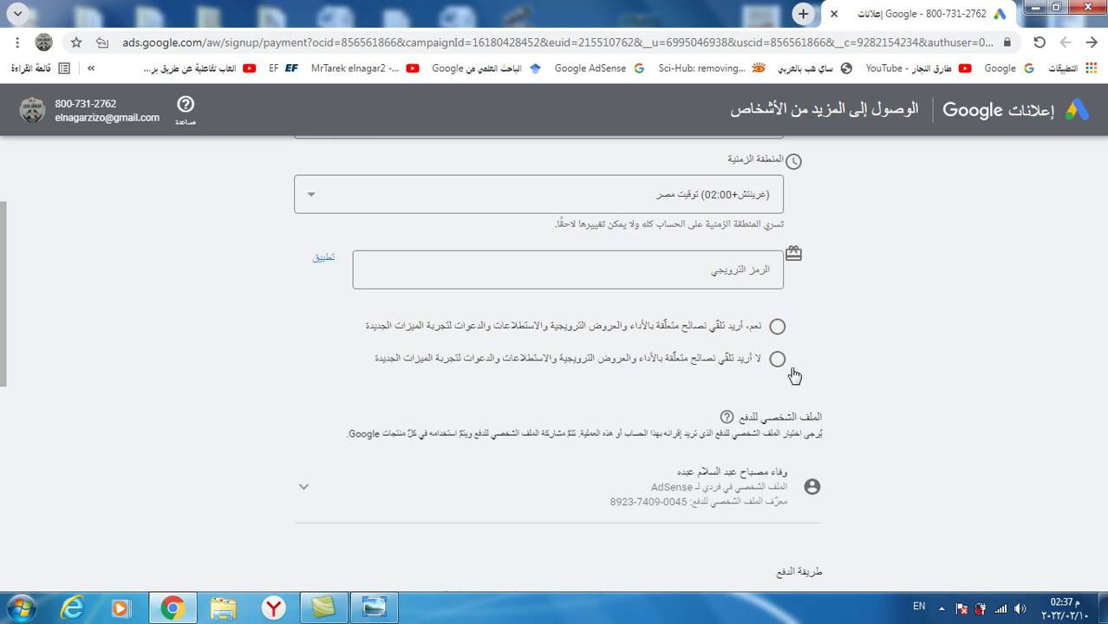
scroll(742, 486, down, 4)
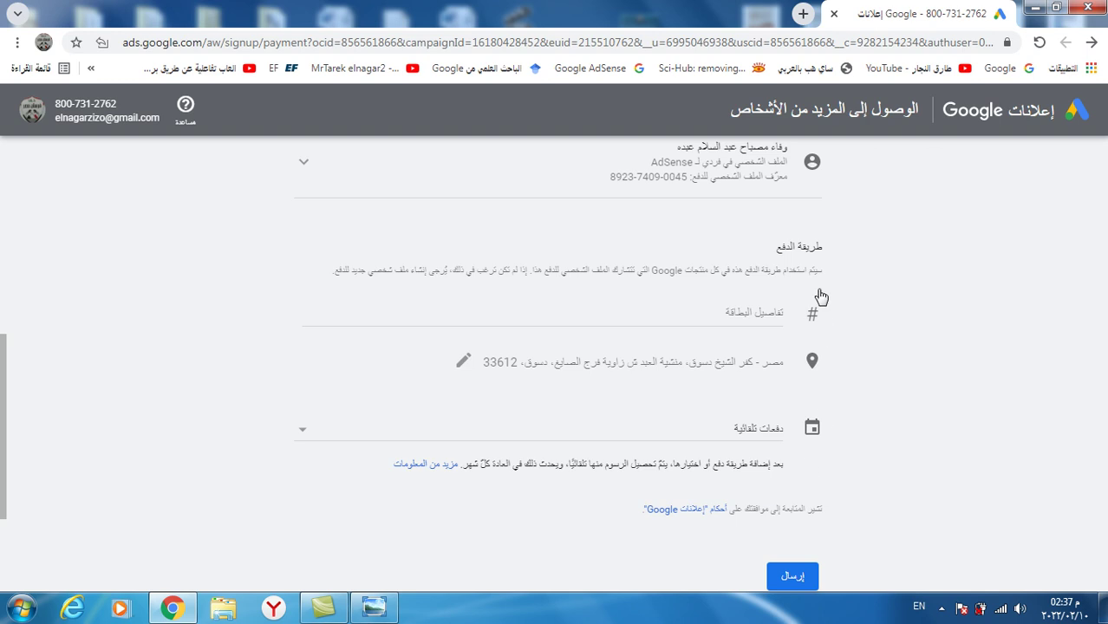
scroll(821, 297, down, 1)
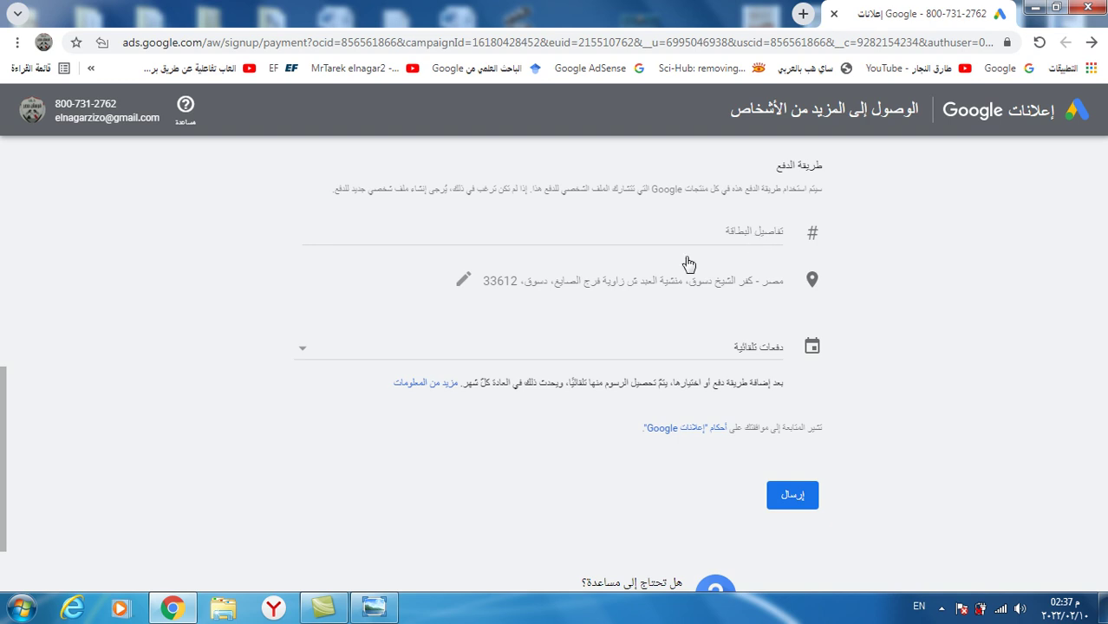
scroll(761, 342, down, 1)
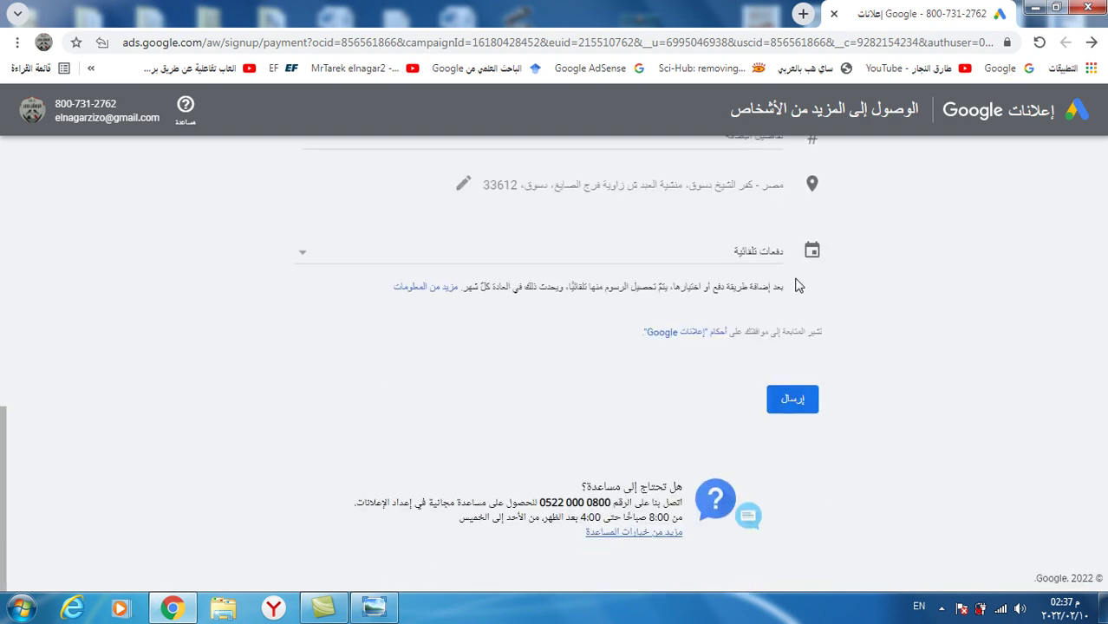